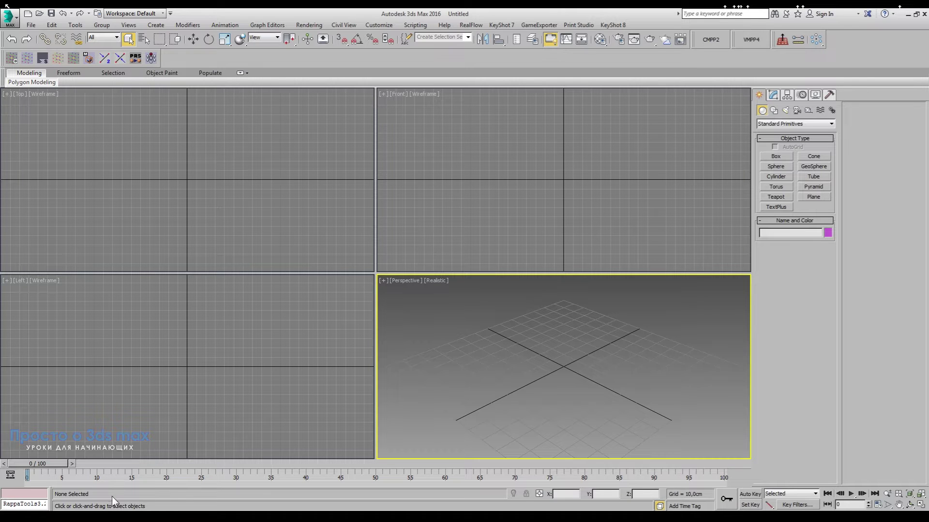
# Step: Bring up the loupoly_model reference-image folder from the taskbar
pyautogui.click(107, 517)
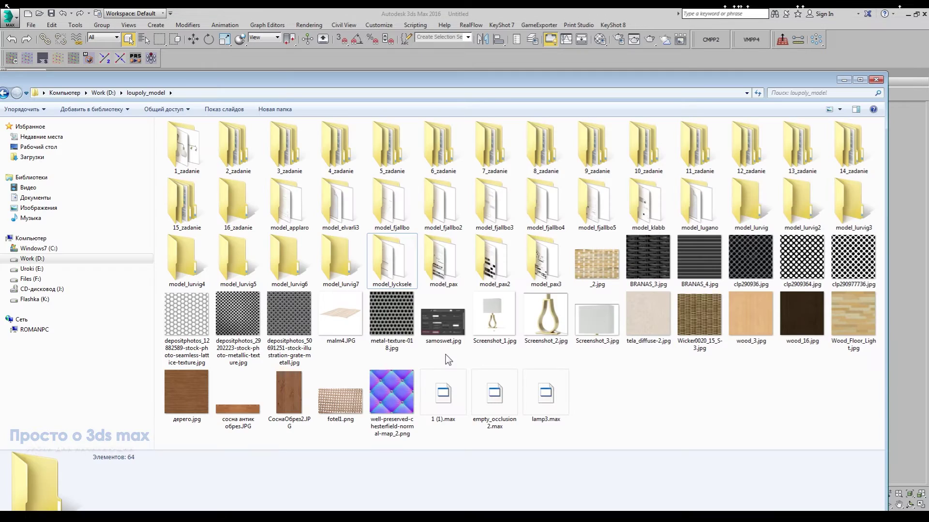
# Step: Preview the gold lamp base photo Screenshot_2.jpg in Photo Viewer, then close it
pyautogui.click(497, 324)
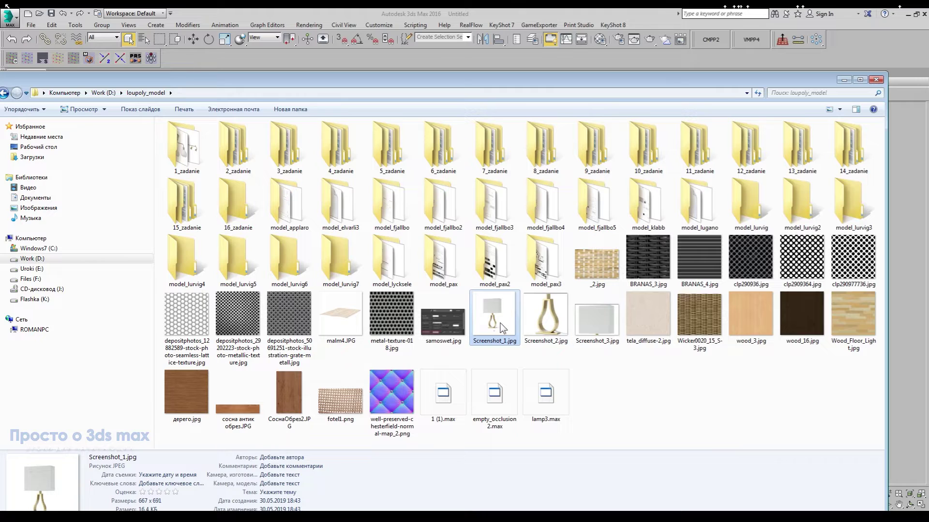
pyautogui.rightClick(546, 328)
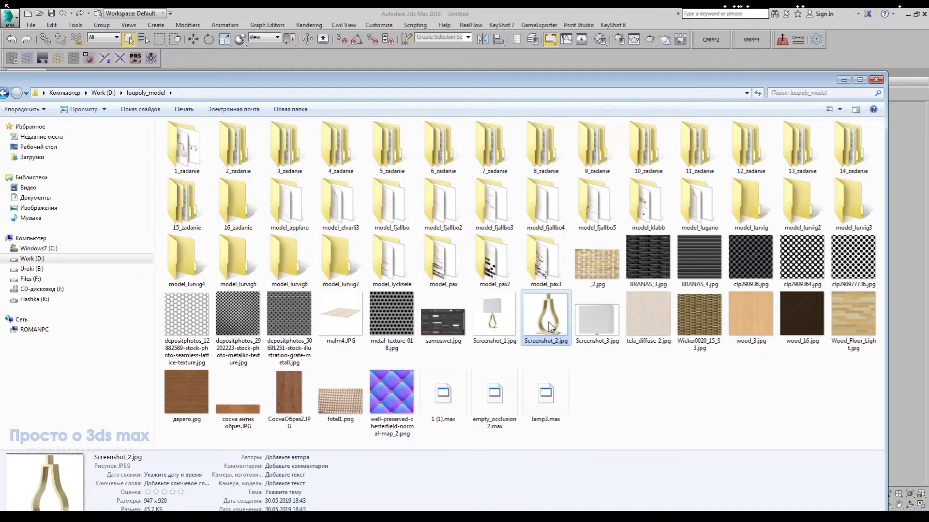
pyautogui.click(703, 240)
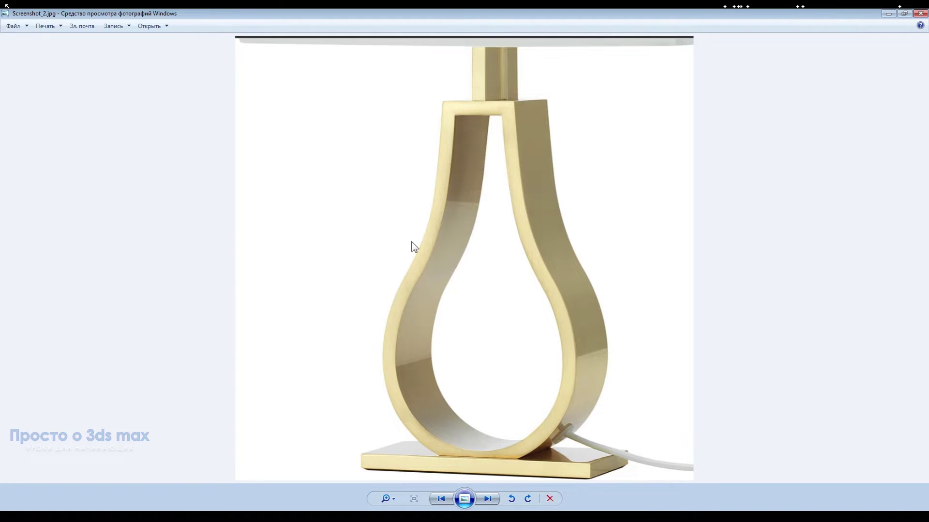
pyautogui.click(920, 13)
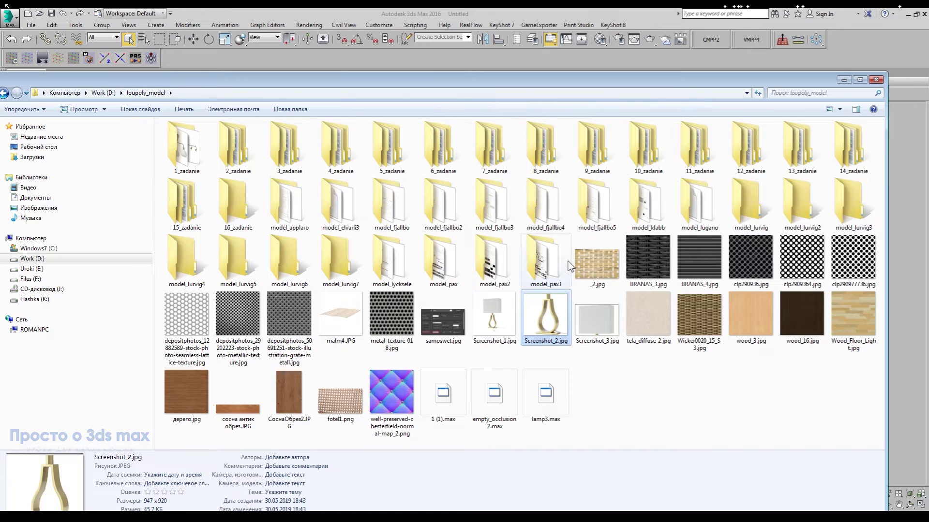
# Step: Minimize the Explorer folder window to reveal the empty 3ds Max scene
pyautogui.moveTo(784, 80); pyautogui.dragTo(744, 386)
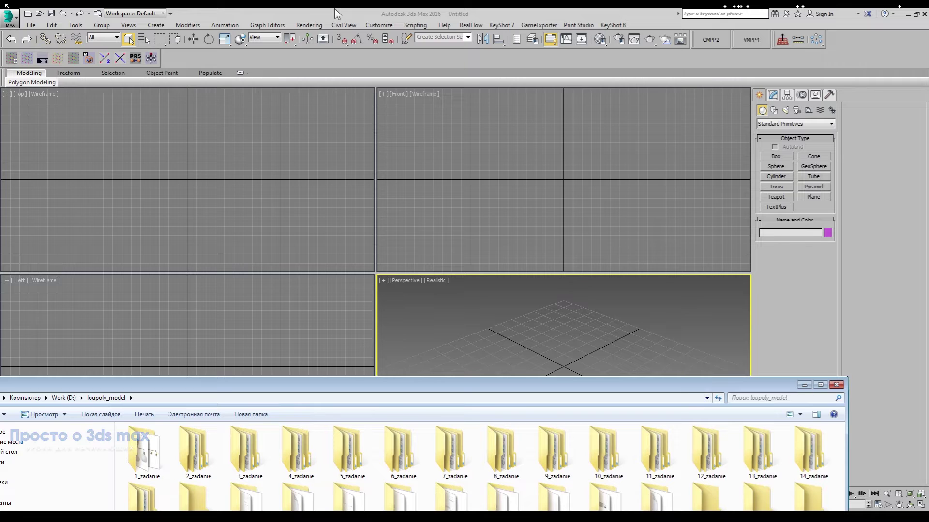
pyautogui.click(801, 385)
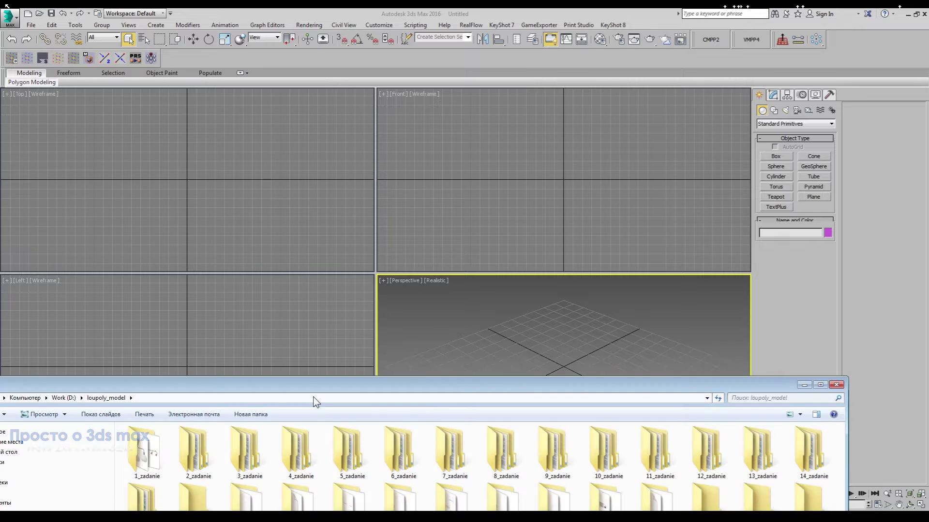
pyautogui.moveTo(313, 396); pyautogui.dragTo(596, 409)
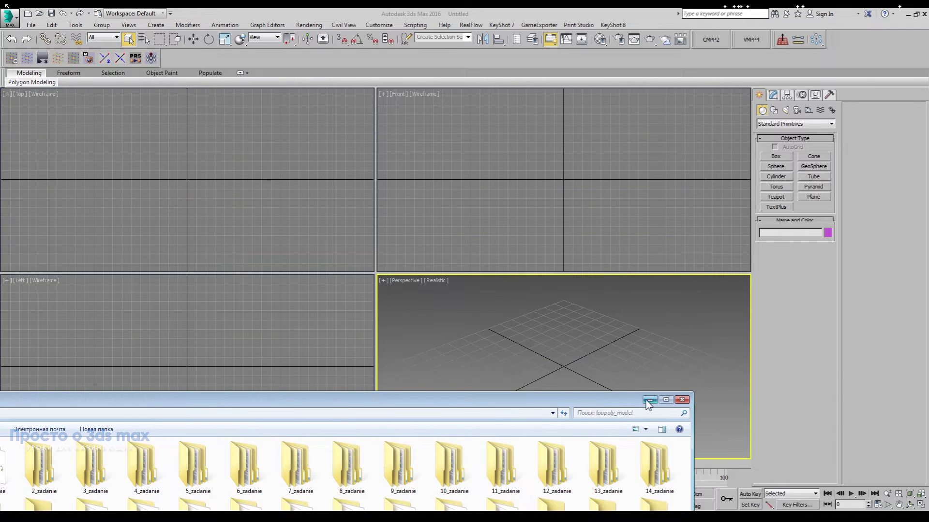
pyautogui.click(649, 399)
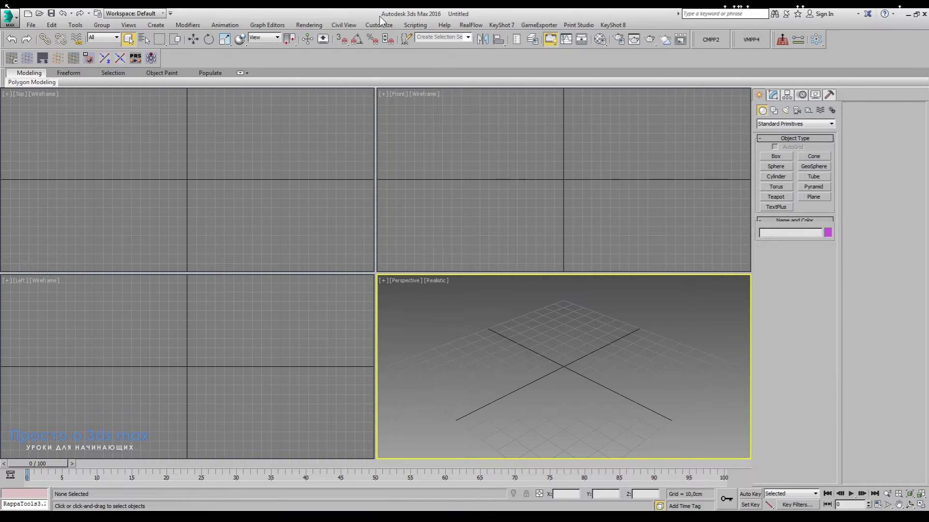
# Step: Open Screenshot_1.jpg from loupoly_model via Rendering > View Image File
pyautogui.click(307, 23)
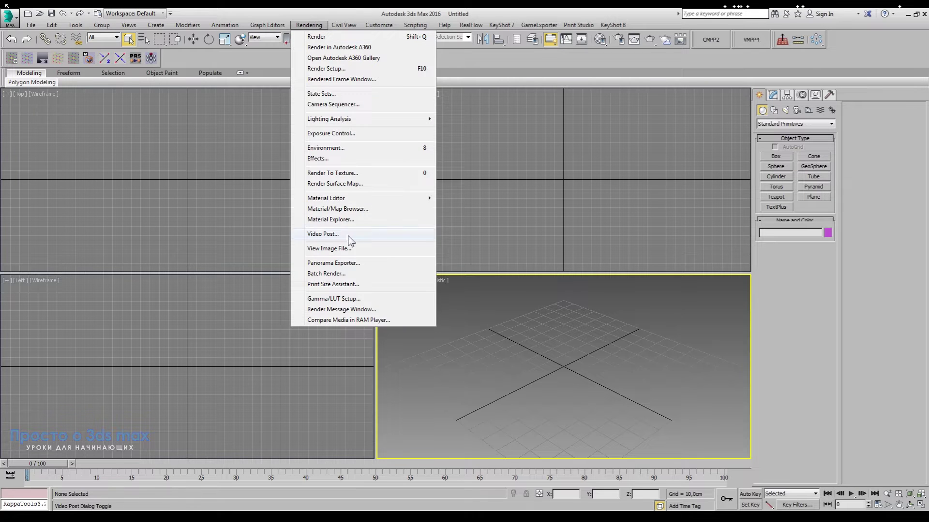
pyautogui.click(414, 252)
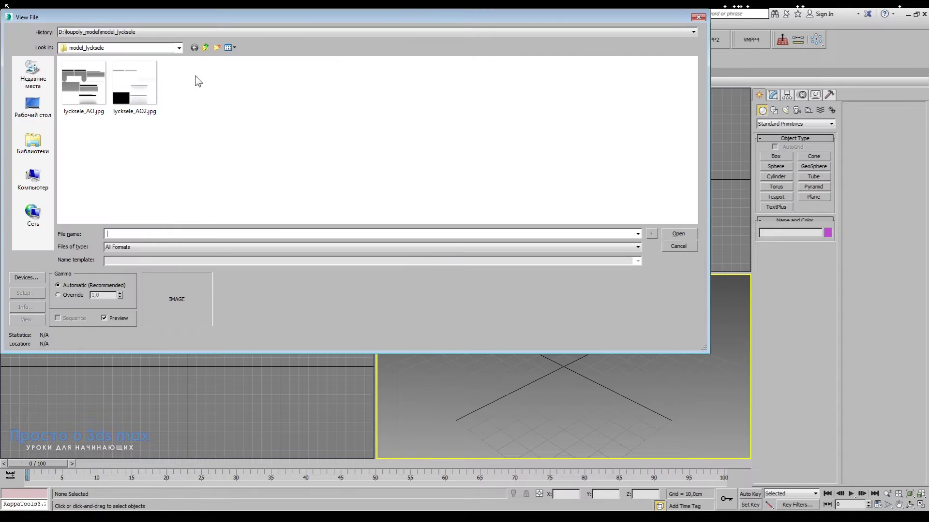
pyautogui.click(150, 49)
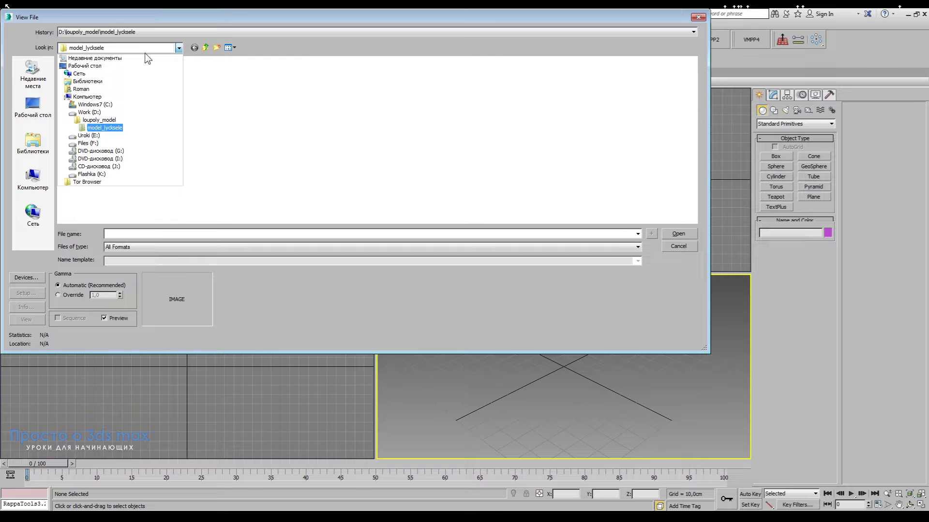
pyautogui.click(103, 124)
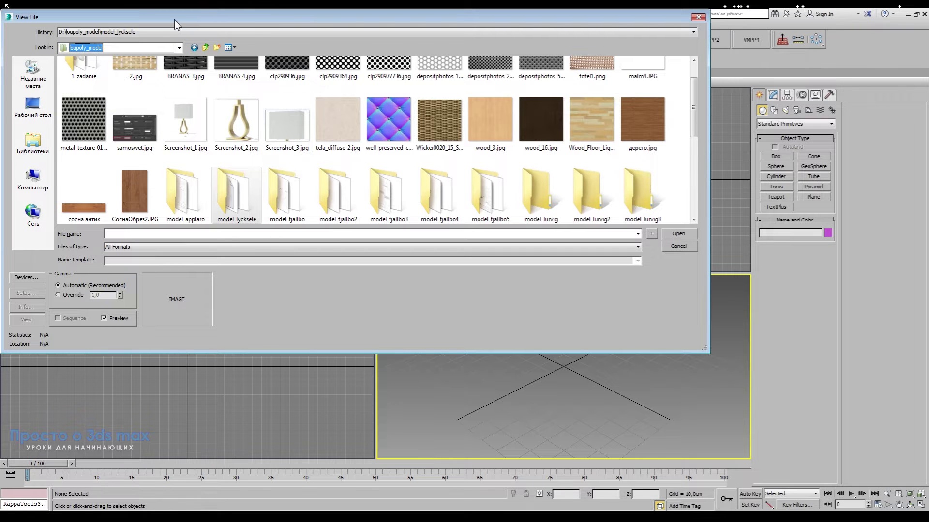
pyautogui.click(187, 131)
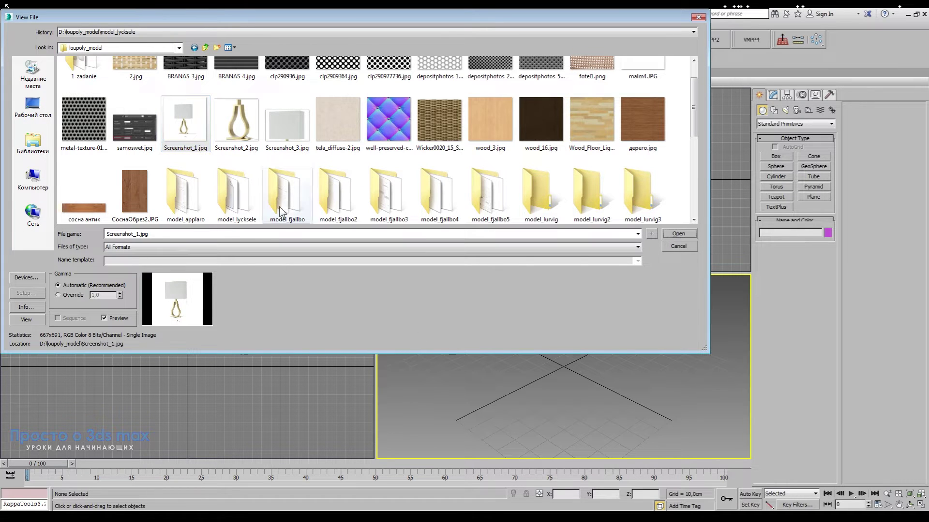
pyautogui.click(678, 233)
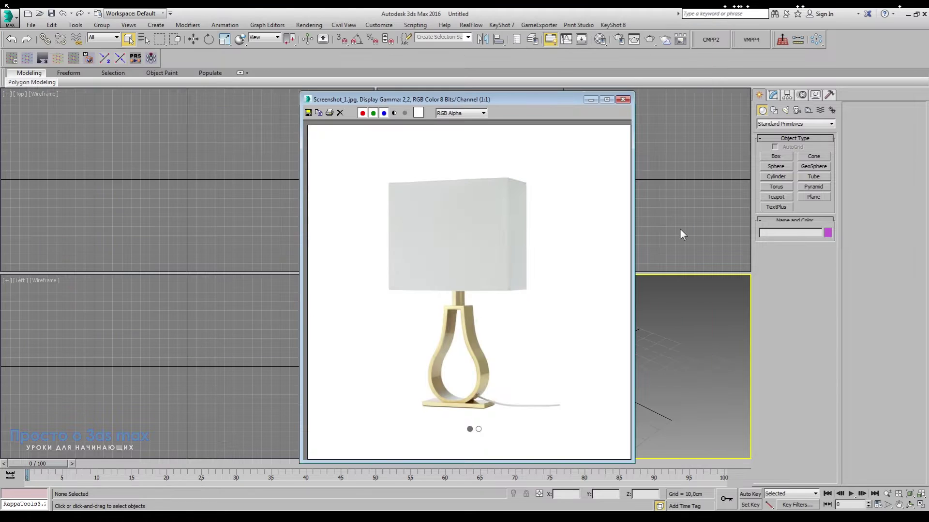
# Step: Position the lamp photo window at the left and make the Front viewport active
pyautogui.moveTo(516, 105); pyautogui.dragTo(222, 88)
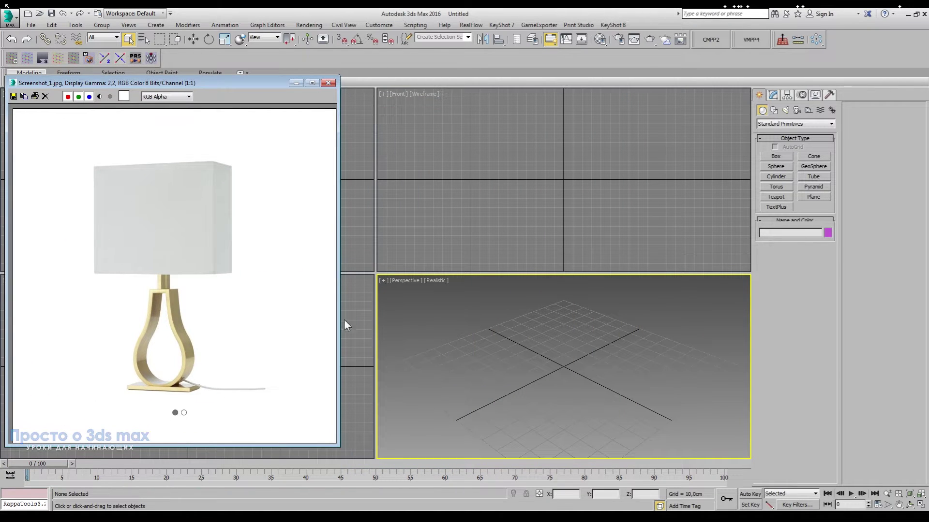
pyautogui.moveTo(231, 85); pyautogui.dragTo(242, 90)
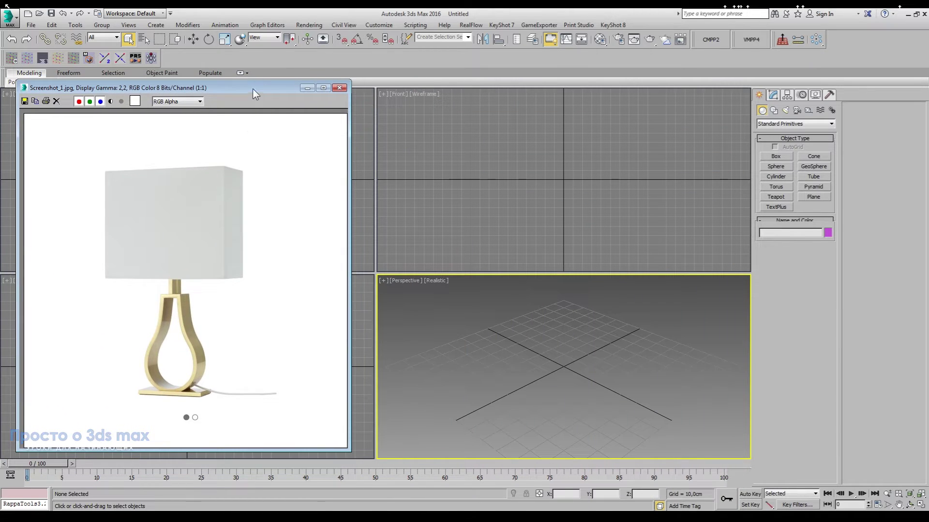
pyautogui.click(471, 181)
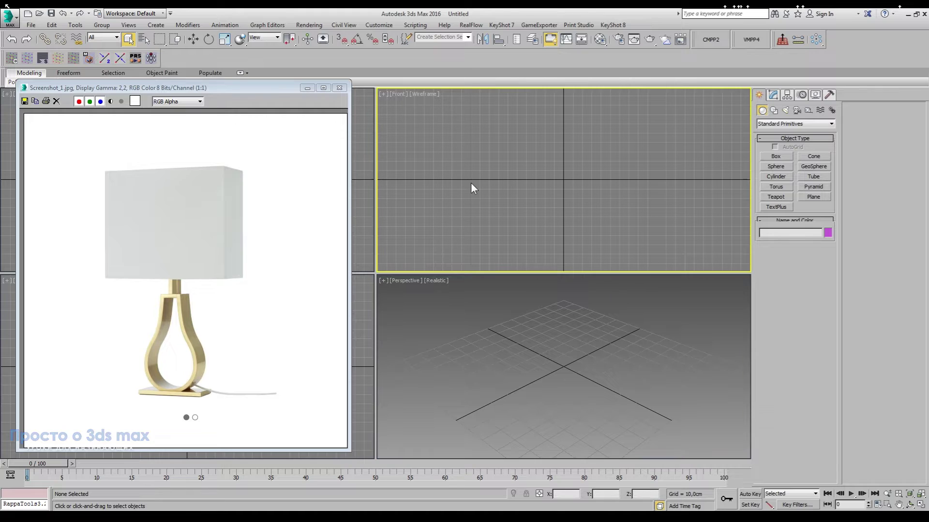
pyautogui.click(476, 315)
pyautogui.click(496, 222)
pyautogui.moveTo(265, 86)
pyautogui.mouseDown()
pyautogui.moveTo(320, 138)
pyautogui.moveTo(281, 85)
pyautogui.moveTo(280, 95)
pyautogui.mouseUp()
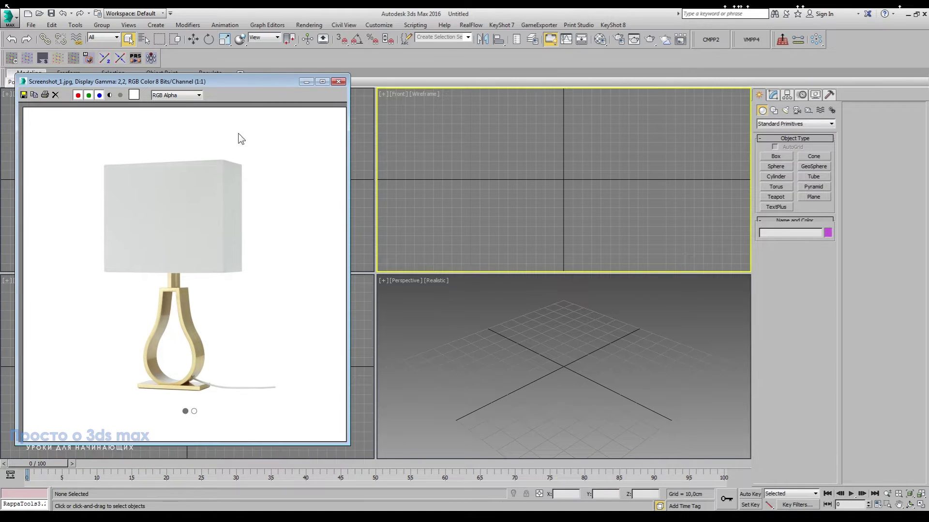
pyautogui.moveTo(249, 97); pyautogui.dragTo(235, 93)
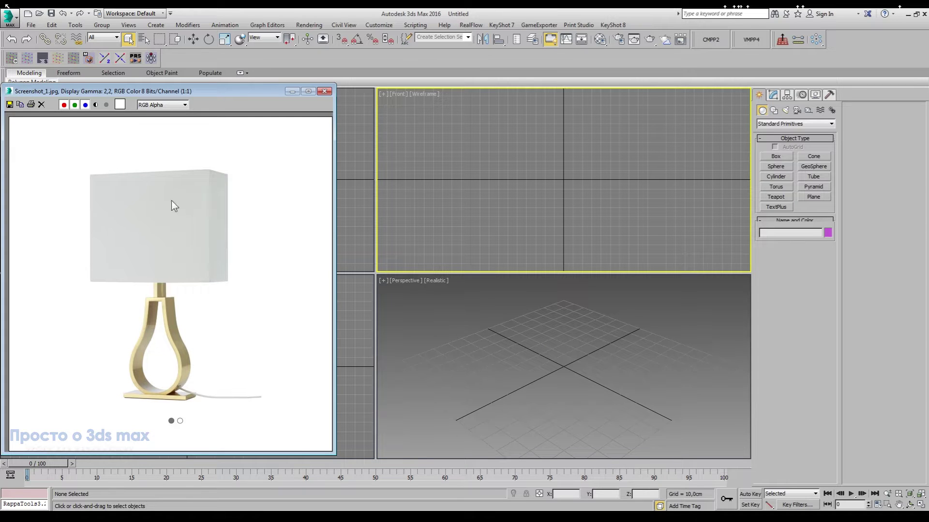
# Step: Check Screenshot_1.jpg's 667 × 691 dimensions in Explorer, then minimize the folder
pyautogui.click(309, 25)
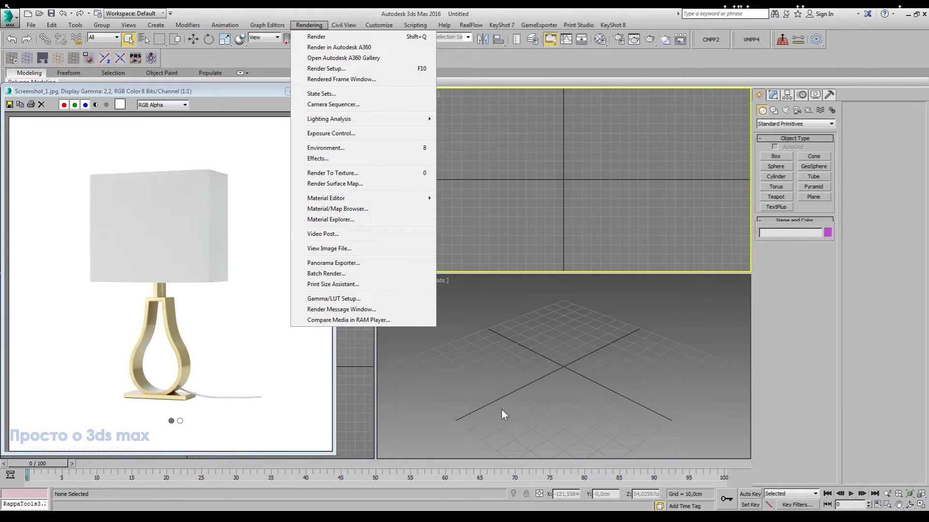
pyautogui.click(87, 498)
pyautogui.click(100, 481)
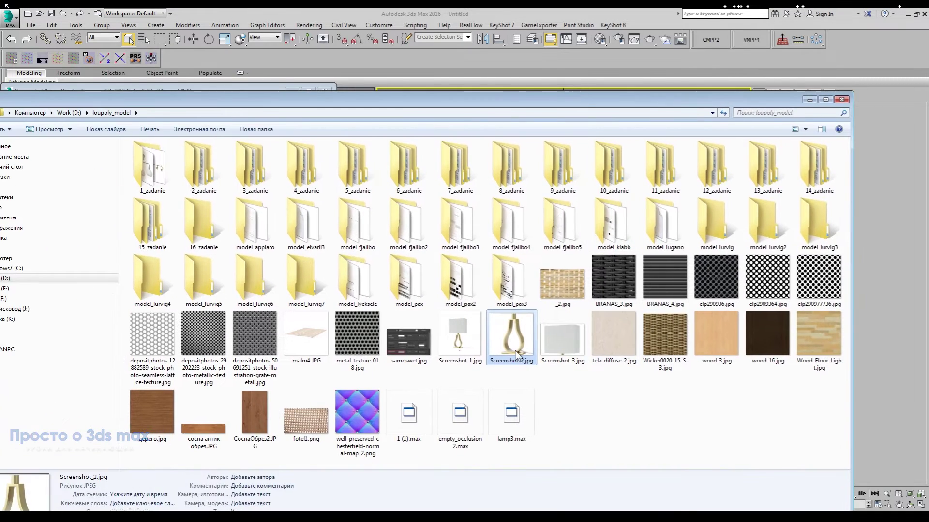
pyautogui.click(476, 347)
pyautogui.moveTo(533, 102); pyautogui.dragTo(561, 54)
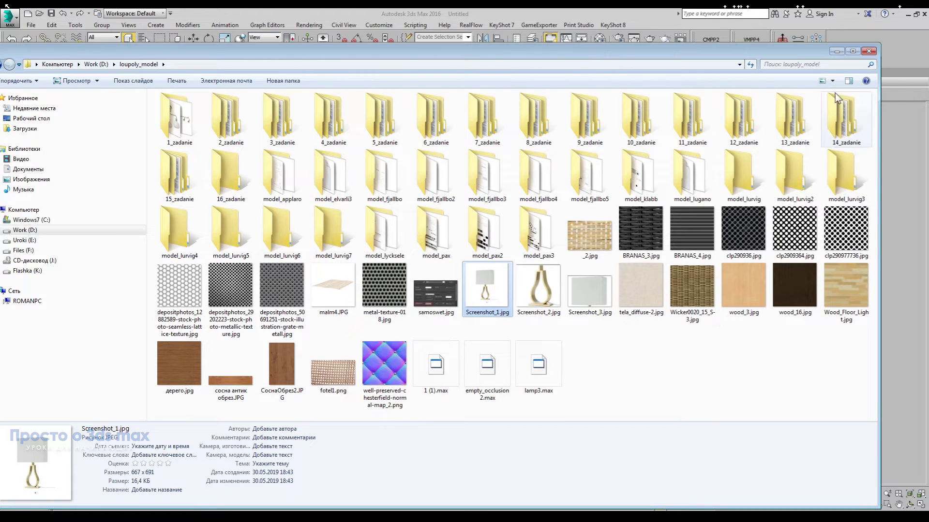
pyautogui.click(836, 51)
# Step: Draw a plane in the Front view with one length and one width segment
pyautogui.click(813, 196)
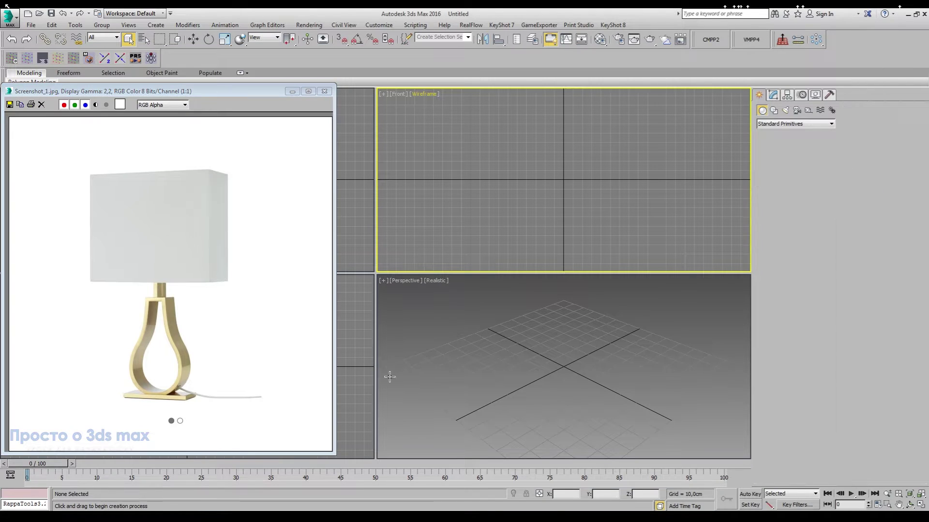
pyautogui.moveTo(513, 125)
pyautogui.mouseDown()
pyautogui.moveTo(568, 177)
pyautogui.moveTo(608, 178)
pyautogui.mouseUp()
pyautogui.click(772, 95)
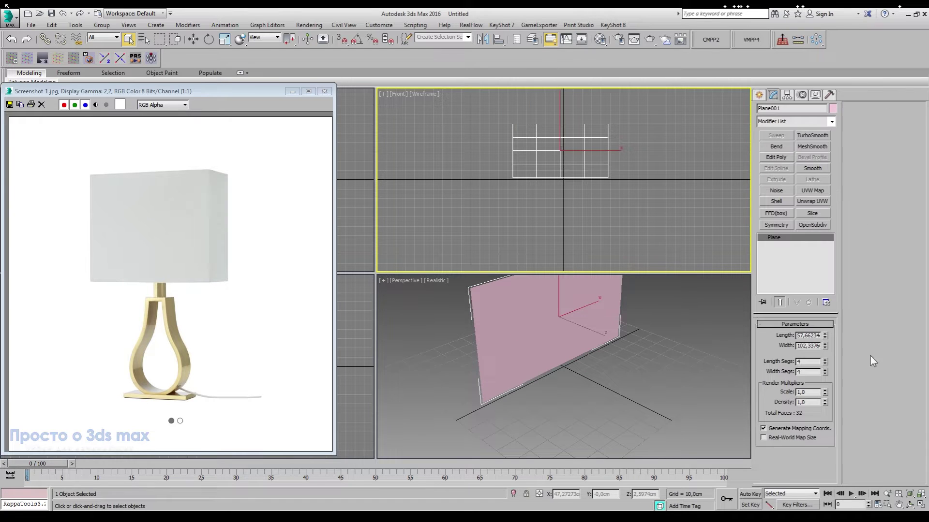
pyautogui.rightClick(826, 371)
pyautogui.rightClick(825, 361)
# Step: Size the plane to width 667 cm and length 691 cm
pyautogui.doubleClick(812, 345)
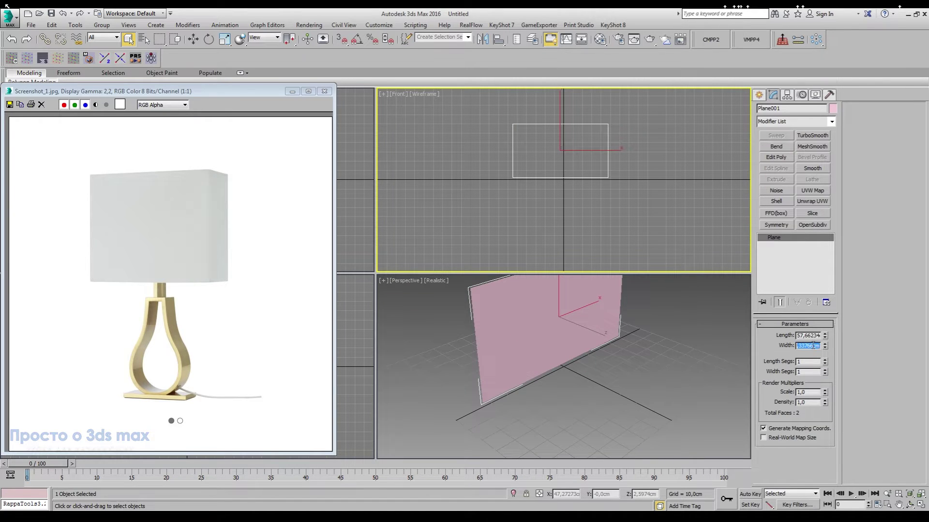
pyautogui.write('667')
pyautogui.press('Return')
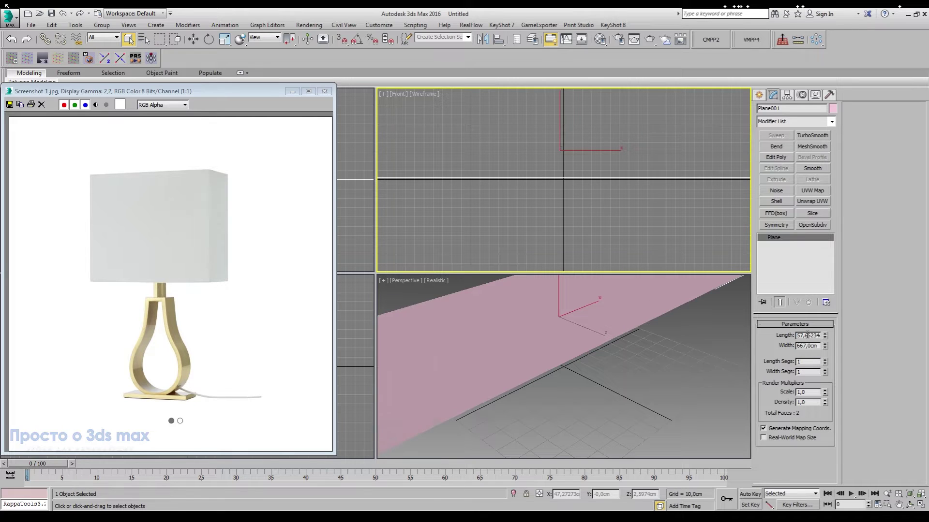
pyautogui.click(806, 335)
pyautogui.doubleClick(808, 335)
pyautogui.write('691')
pyautogui.press('Return')
# Step: Set display units to Metric Centimeters and system unit to 1 Unit = 1.0 Centimeter
pyautogui.click(383, 25)
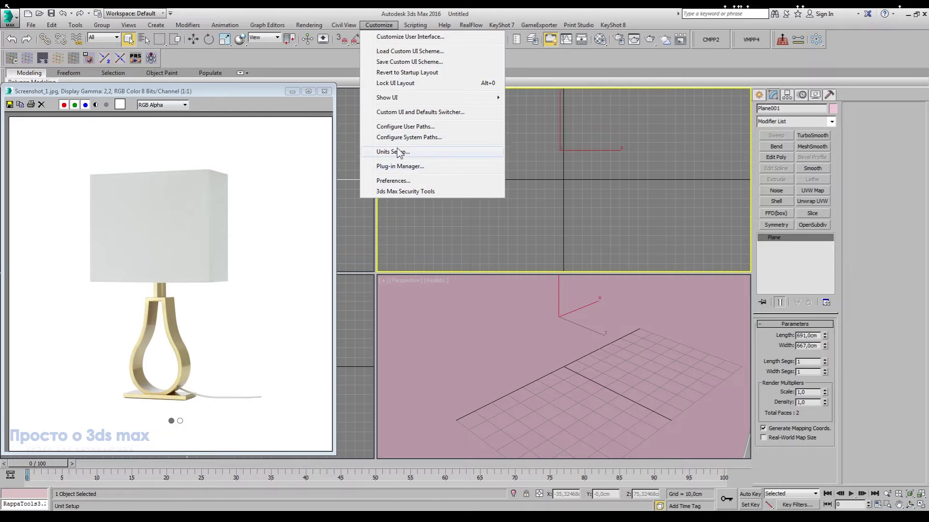
pyautogui.click(440, 153)
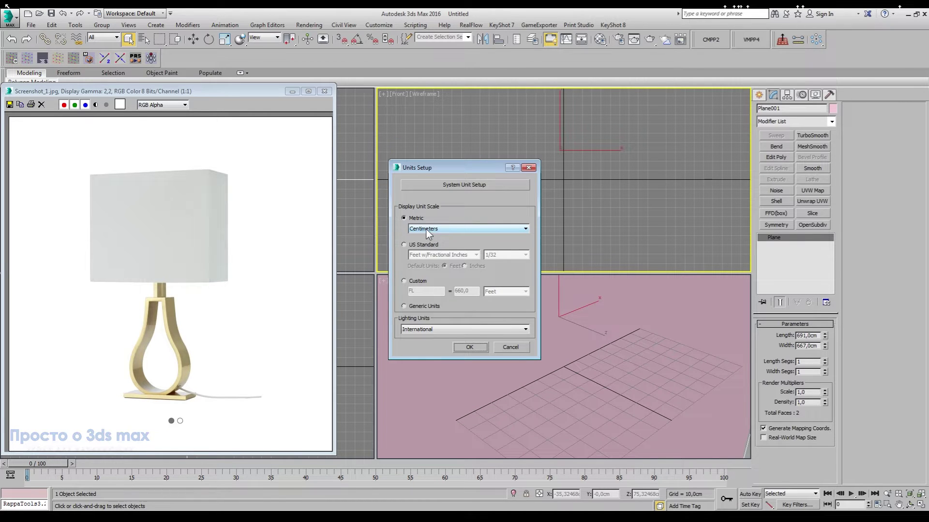
pyautogui.click(445, 188)
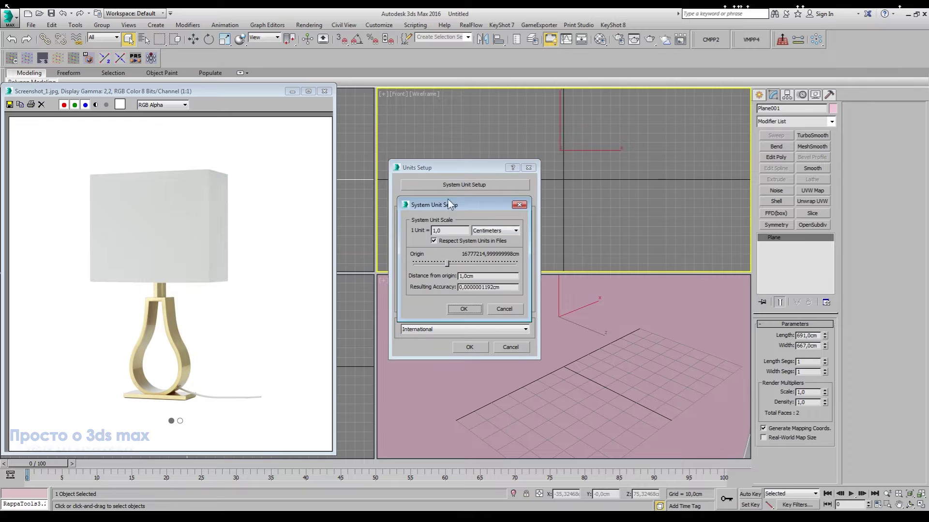
pyautogui.click(463, 309)
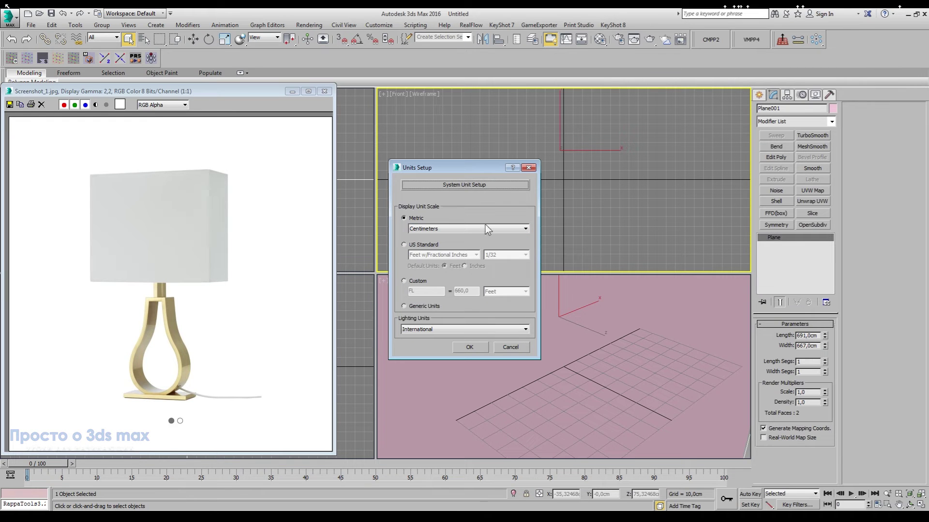
pyautogui.click(459, 346)
pyautogui.scroll(-3, 524, 220)
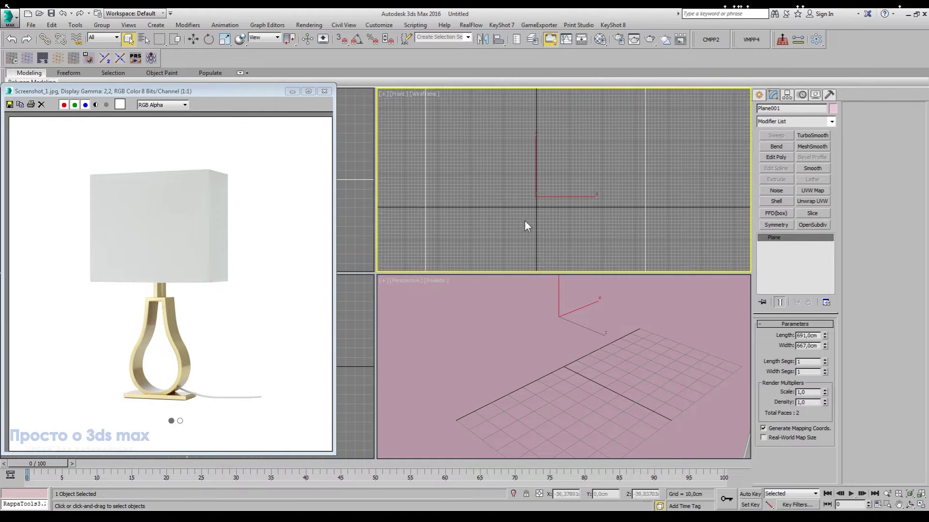
pyautogui.scroll(-3, 524, 220)
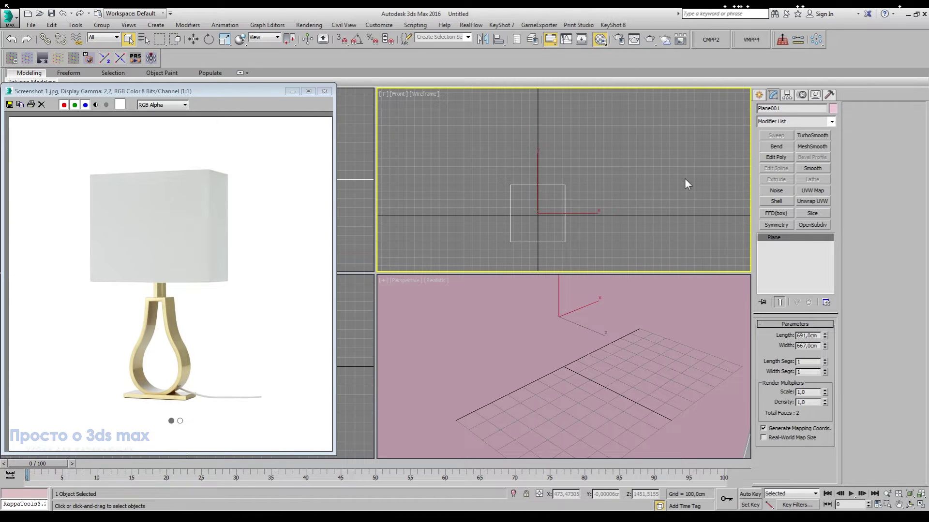
# Step: Open the material editor with M and switch to Slate Material Editor mode
pyautogui.press('m')
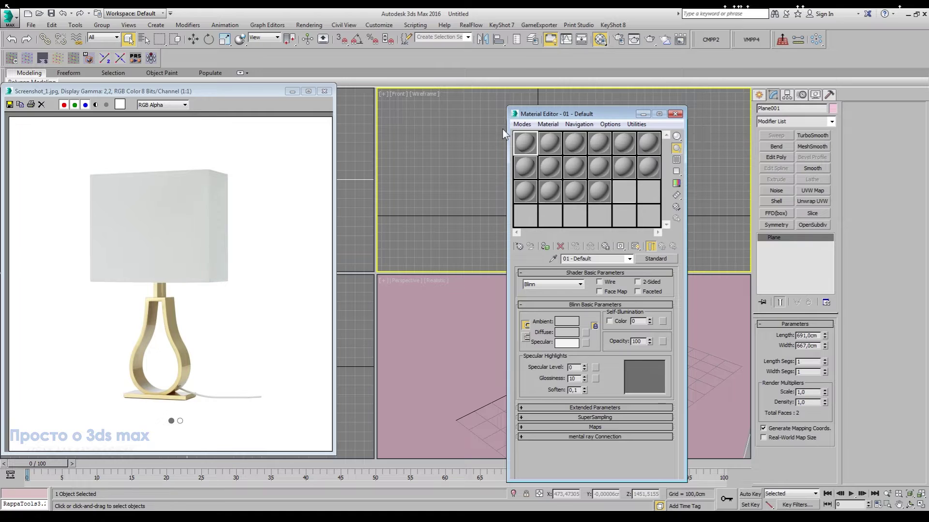
pyautogui.moveTo(601, 110); pyautogui.dragTo(319, 133)
pyautogui.click(239, 148)
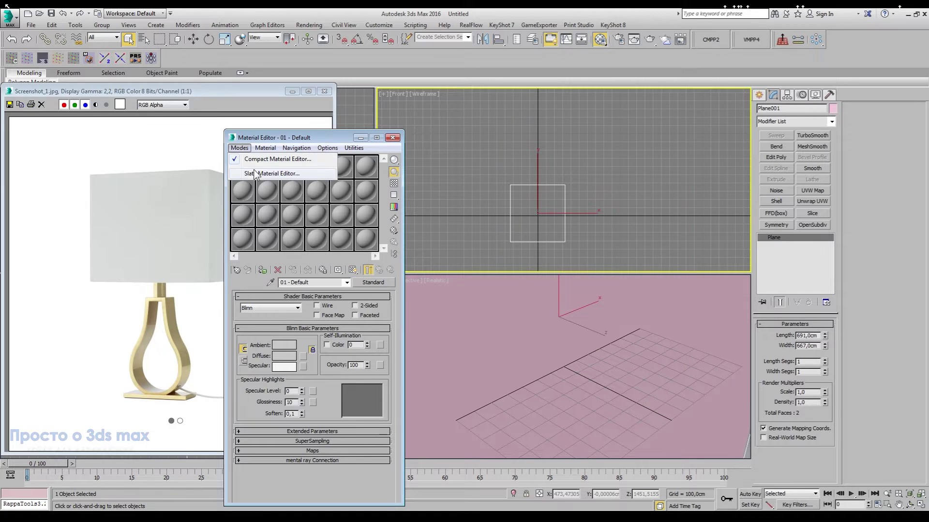
pyautogui.click(261, 176)
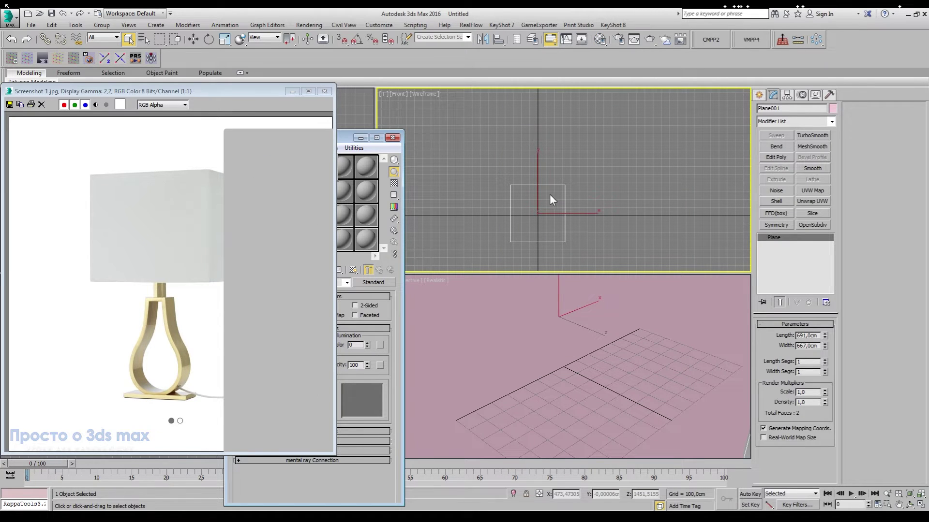
# Step: Set the Front viewport to Shaded with Edged Faces (F4) enabled
pyautogui.click(432, 95)
pyautogui.click(455, 115)
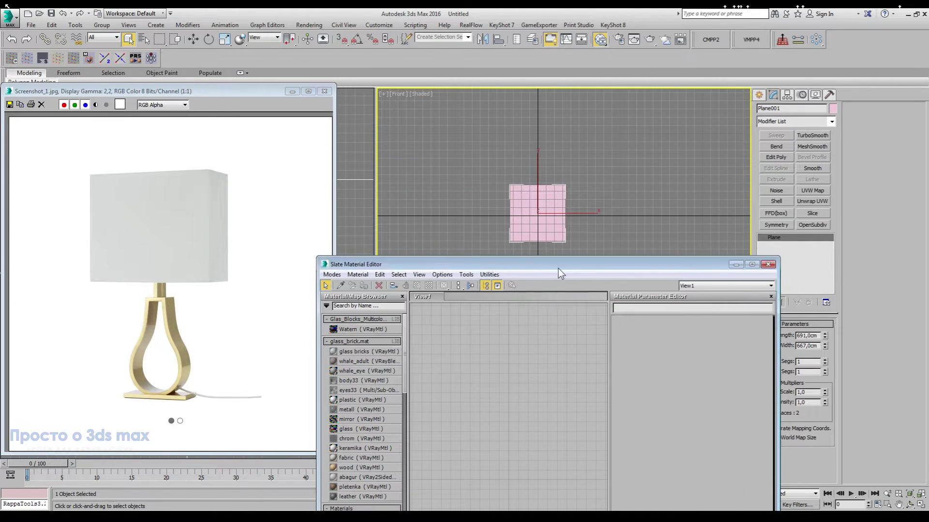
pyautogui.moveTo(558, 268); pyautogui.dragTo(279, 241)
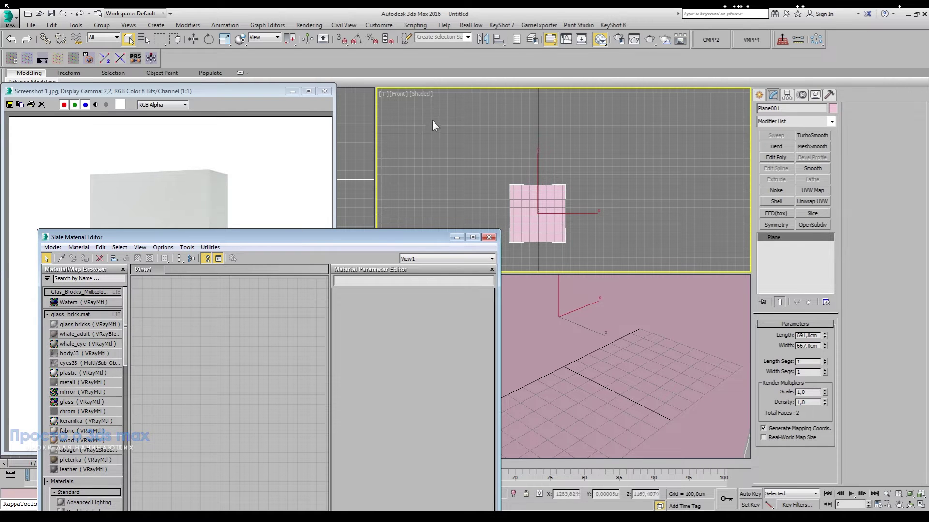
pyautogui.press('F4')
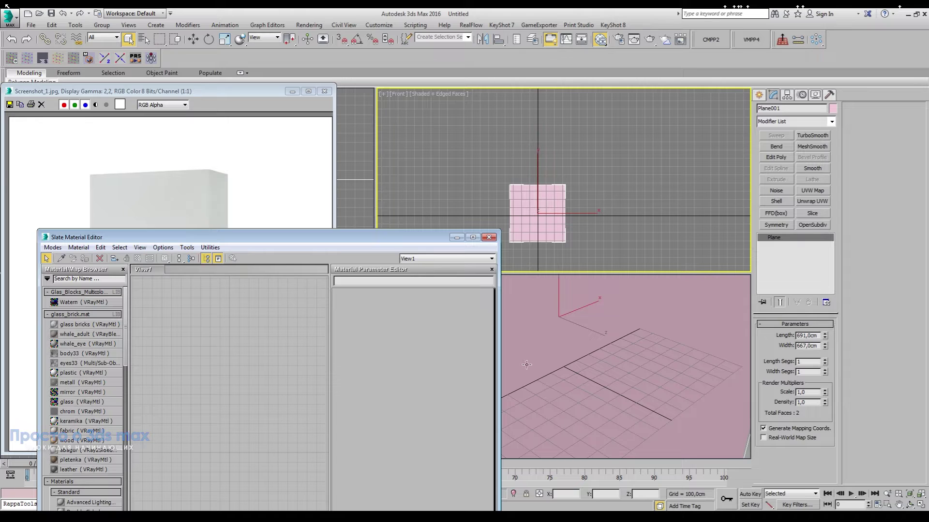
pyautogui.moveTo(541, 224); pyautogui.dragTo(548, 199, button='middle')
# Step: Add a Standard material, Material #25, to the Slate View1 canvas
pyautogui.click(231, 246)
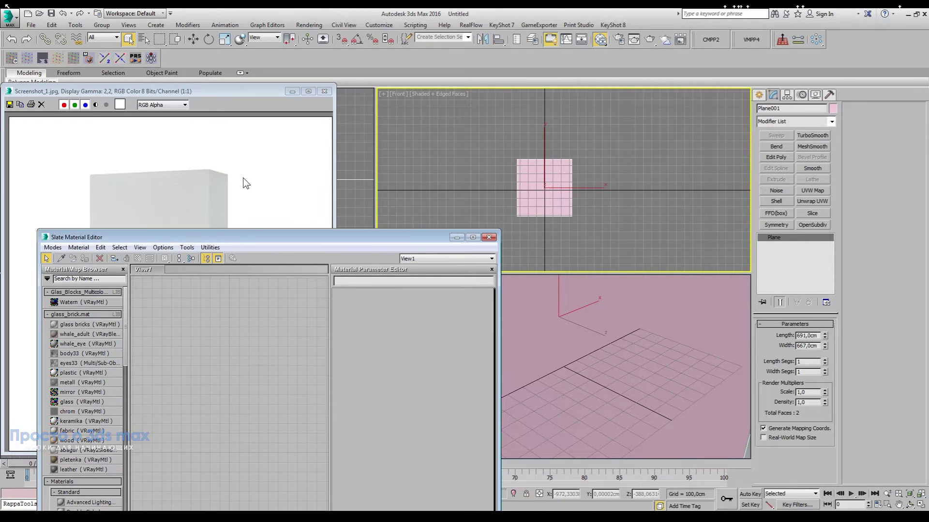
pyautogui.moveTo(257, 236); pyautogui.dragTo(251, 143)
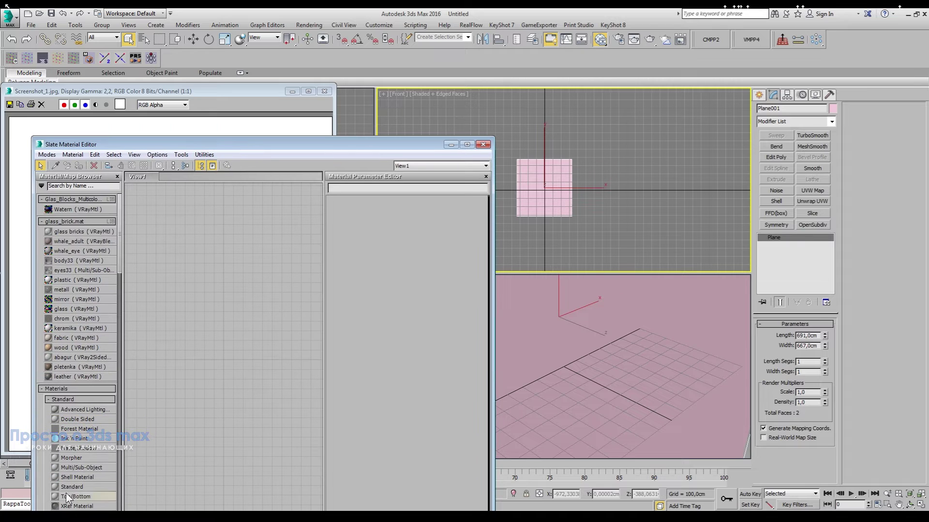
pyautogui.moveTo(72, 487); pyautogui.dragTo(233, 272)
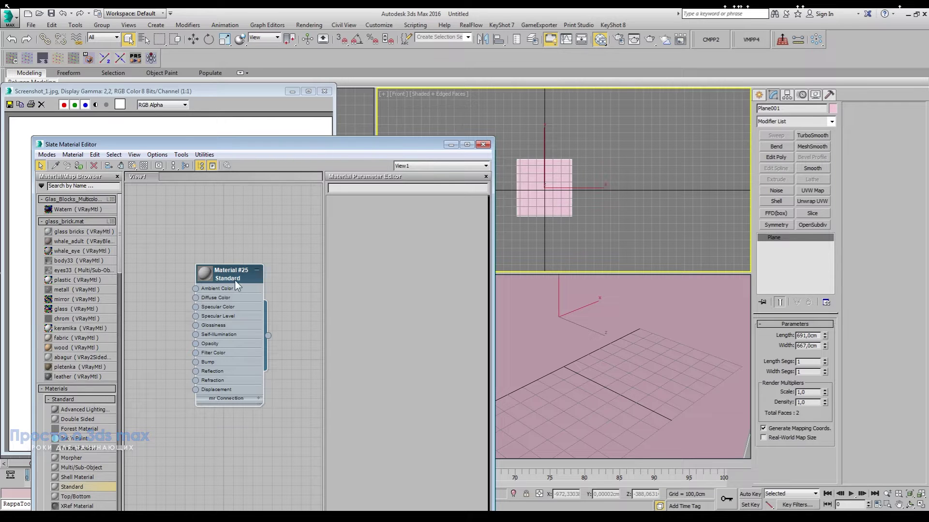
pyautogui.moveTo(209, 274); pyautogui.dragTo(238, 216)
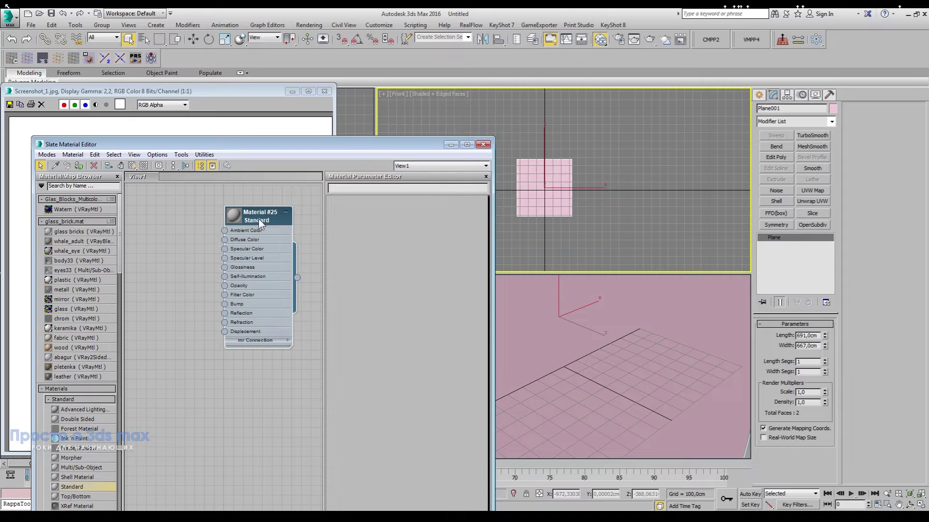
pyautogui.moveTo(225, 231); pyautogui.dragTo(155, 254)
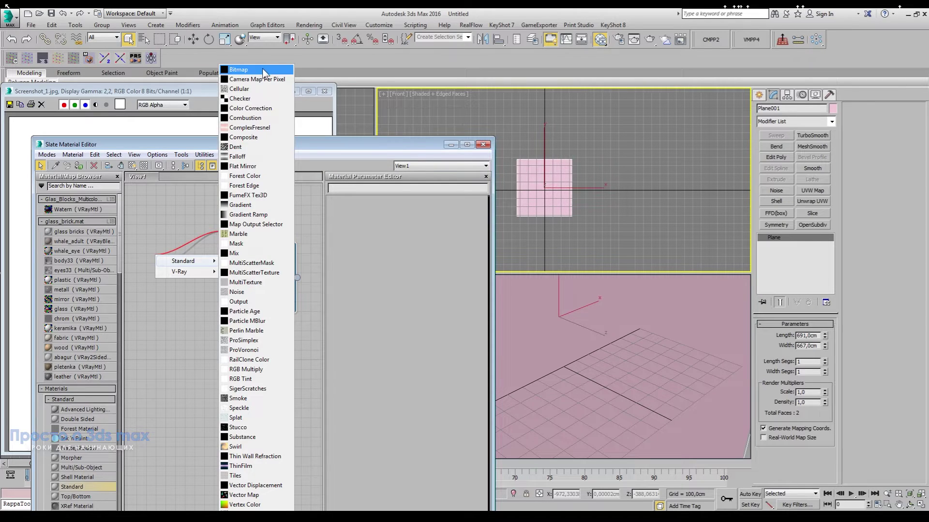
# Step: Load the lamp screenshot from D:\loupoly_model as a Bitmap into Material #25's Ambient Color
pyautogui.click(269, 70)
pyautogui.click(106, 48)
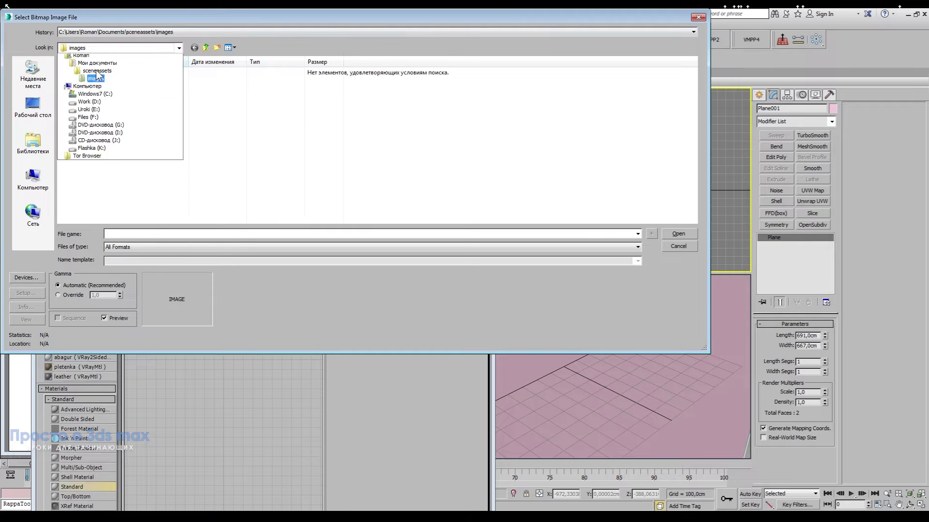
pyautogui.click(82, 128)
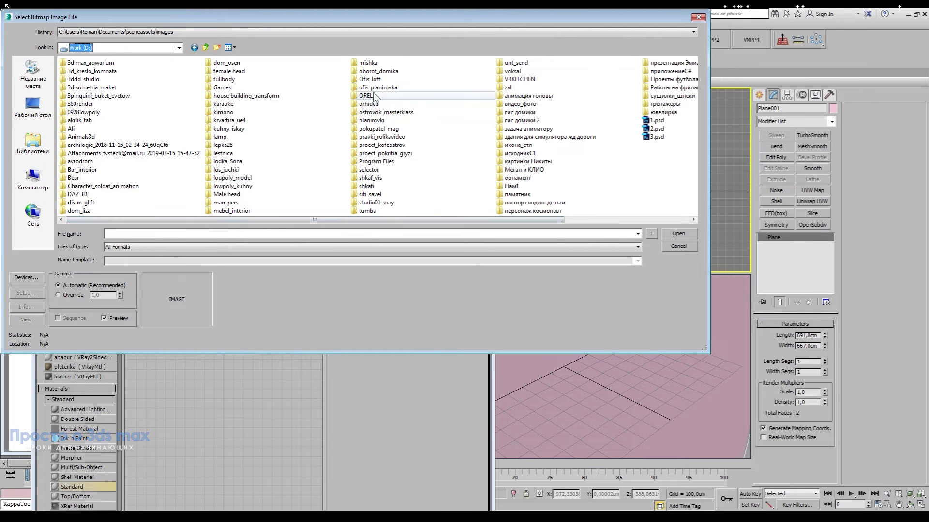
pyautogui.doubleClick(232, 178)
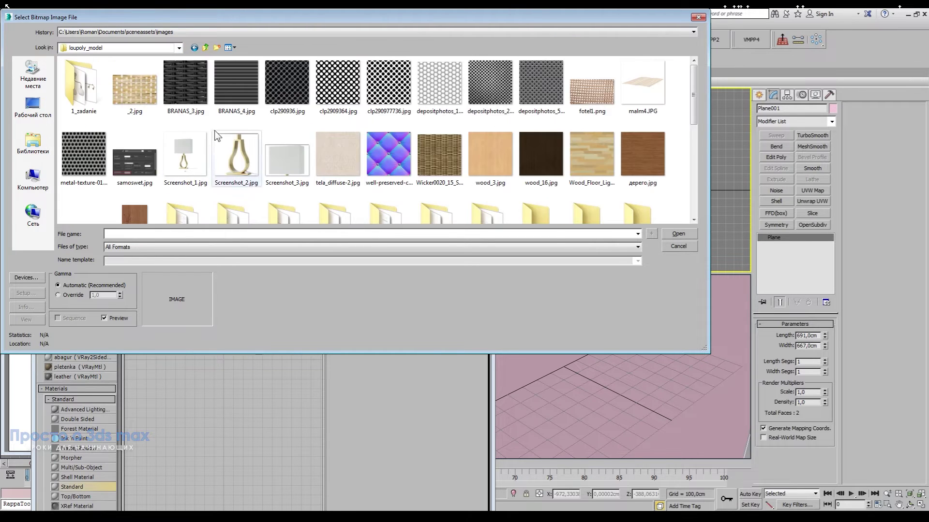
pyautogui.doubleClick(199, 164)
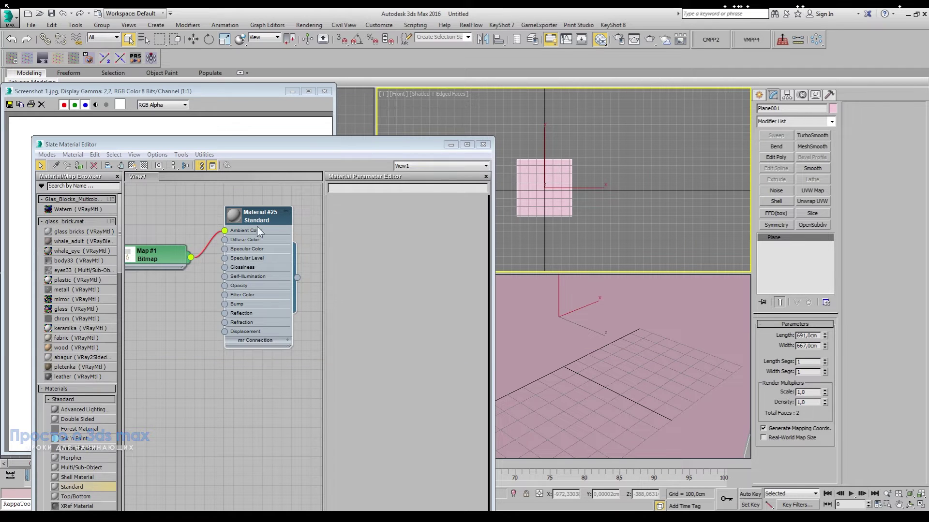
# Step: Assign Material #25 to Plane001, show its bitmap in viewports, and add a UVW Map modifier
pyautogui.moveTo(297, 278); pyautogui.dragTo(564, 196)
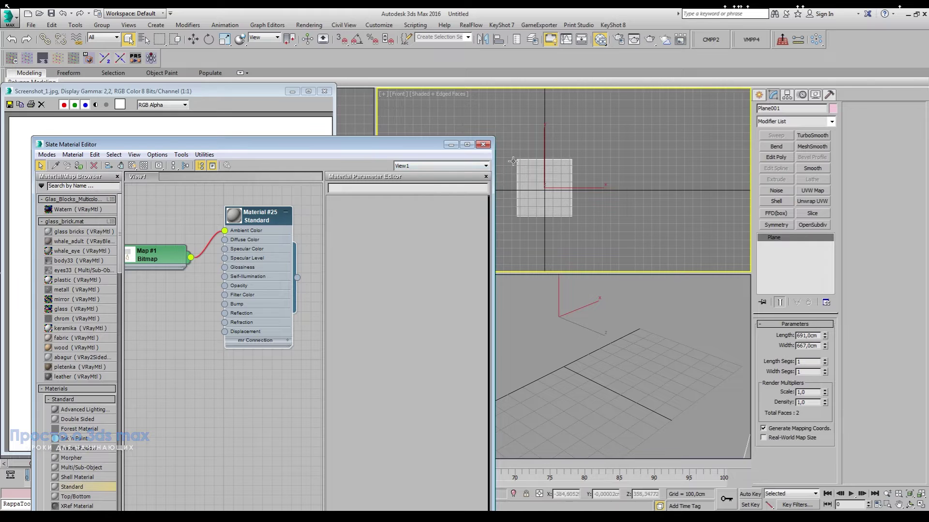
pyautogui.click(132, 166)
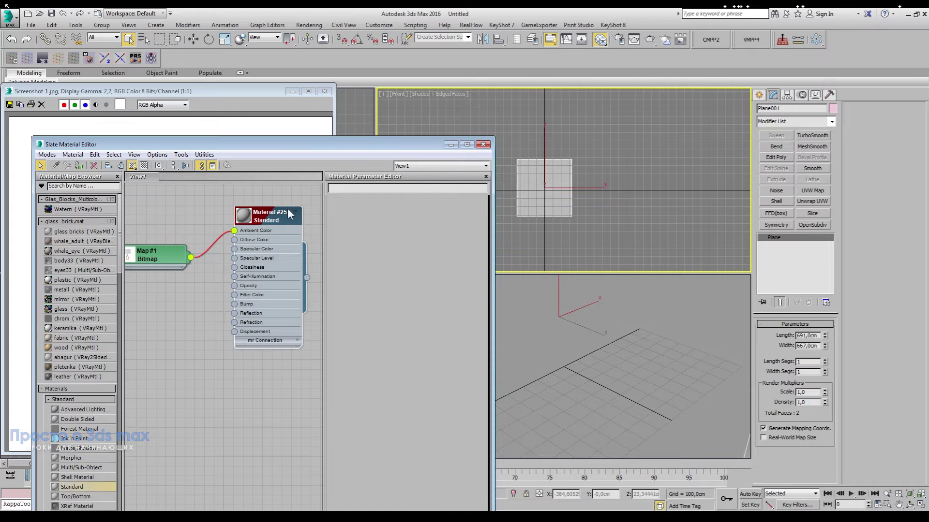
pyautogui.click(160, 242)
pyautogui.click(131, 165)
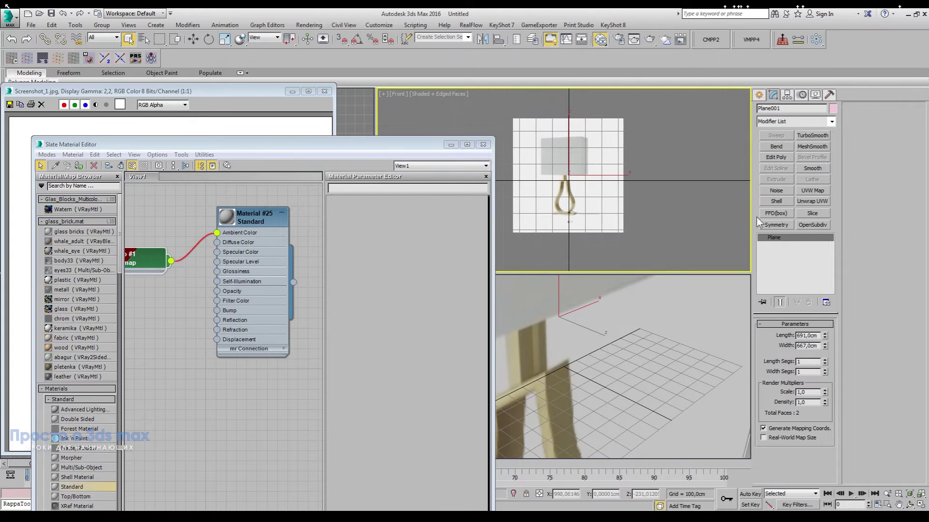
pyautogui.click(812, 190)
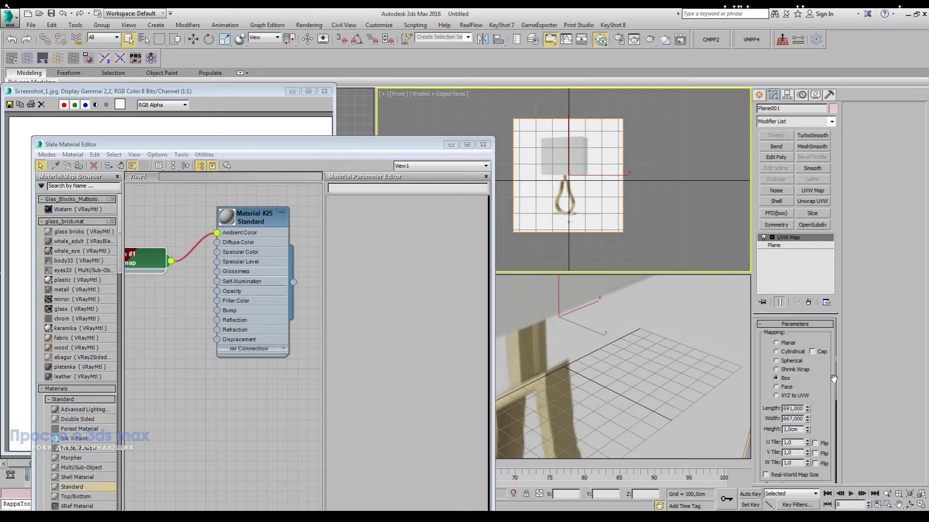
# Step: Keep Box UVW mapping with Real-World Map Size off; close the Slate editor and image viewer
pyautogui.scroll(-2, 835, 396)
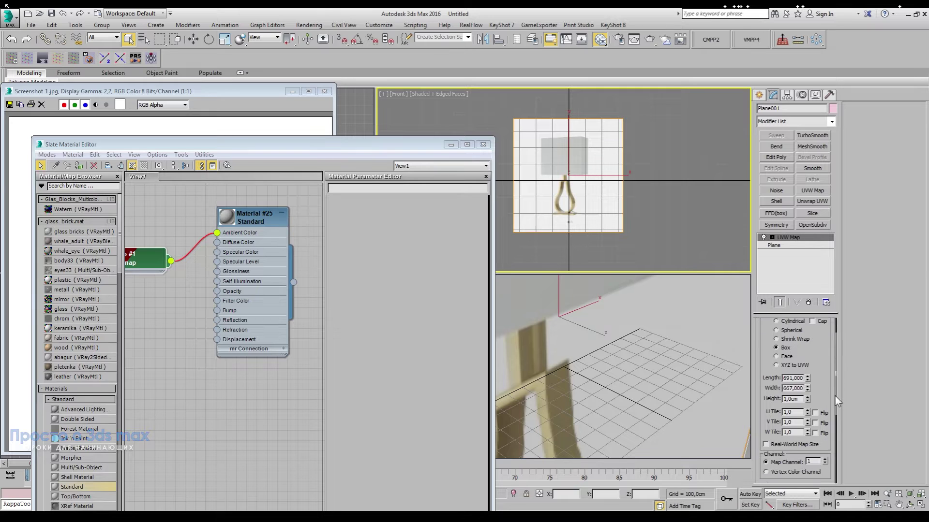
pyautogui.click(765, 442)
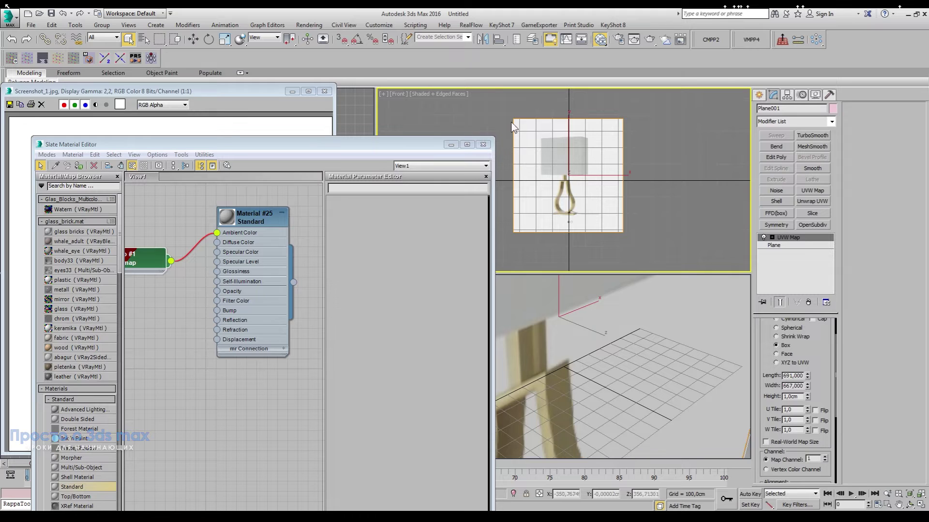
pyautogui.click(483, 145)
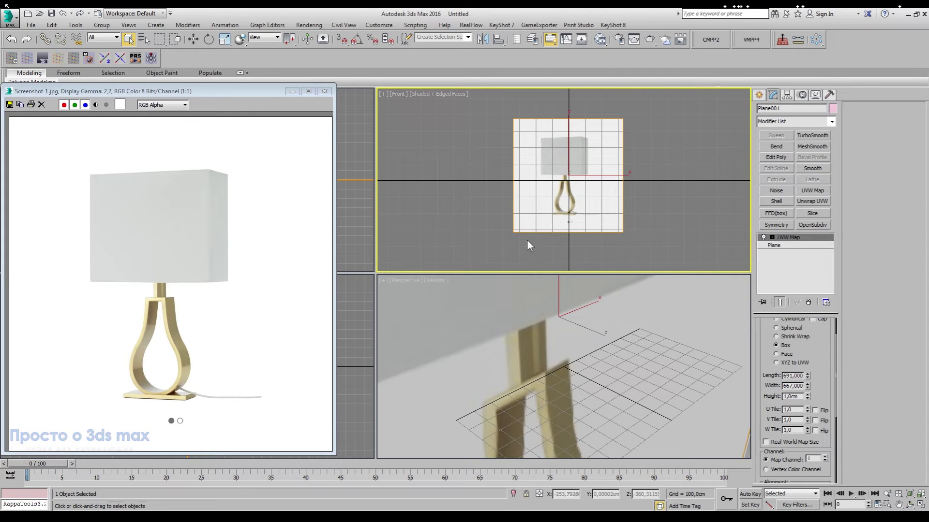
pyautogui.scroll(2, 639, 178)
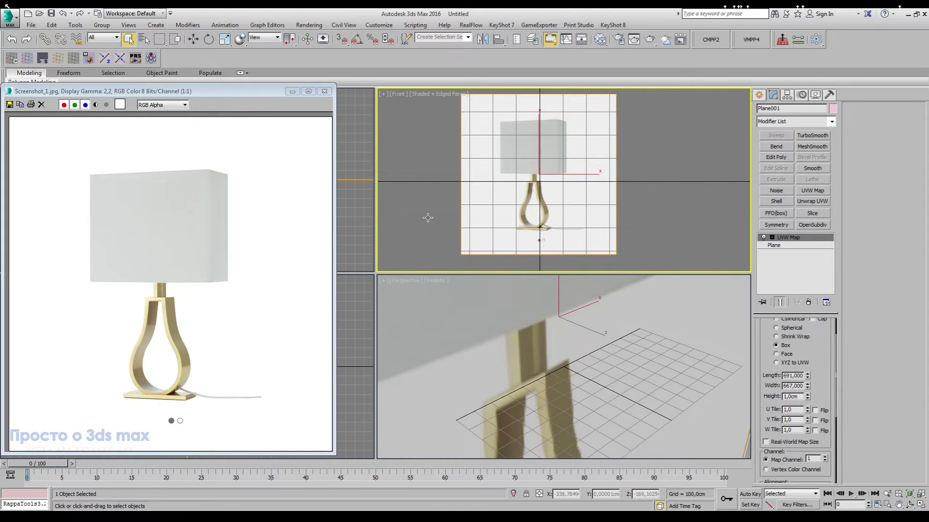
pyautogui.click(324, 91)
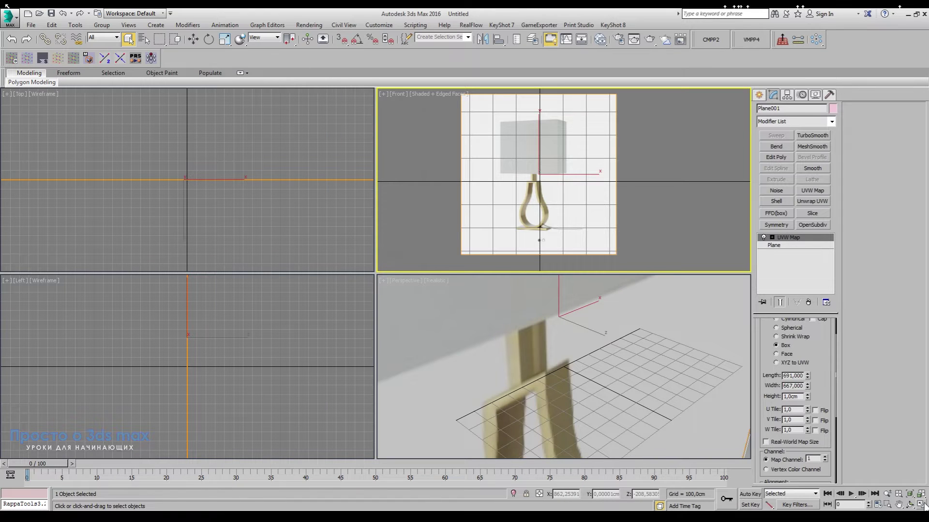
# Step: Maximize the Front view and move the lamp plane up and slightly right
pyautogui.hotkey('alt', 'w')
pyautogui.scroll(-3, 536, 405)
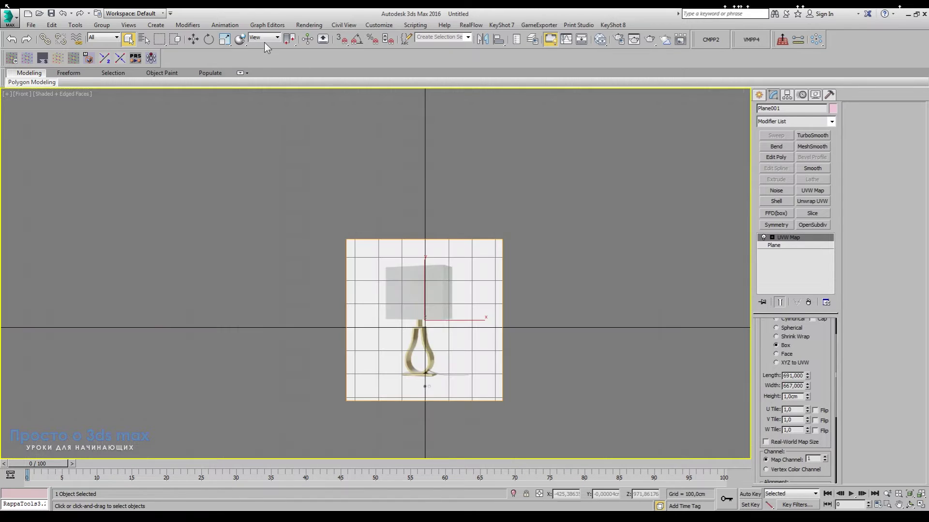
pyautogui.click(194, 37)
pyautogui.moveTo(443, 304); pyautogui.dragTo(450, 230)
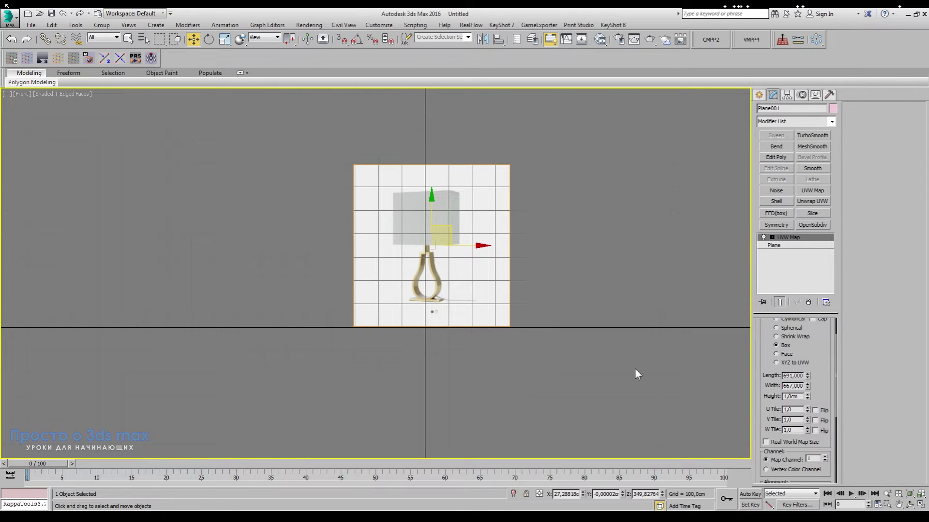
pyautogui.click(759, 94)
# Step: Create Box001 with 44 cm length and place it at the lamp plane's lower-right corner
pyautogui.click(778, 156)
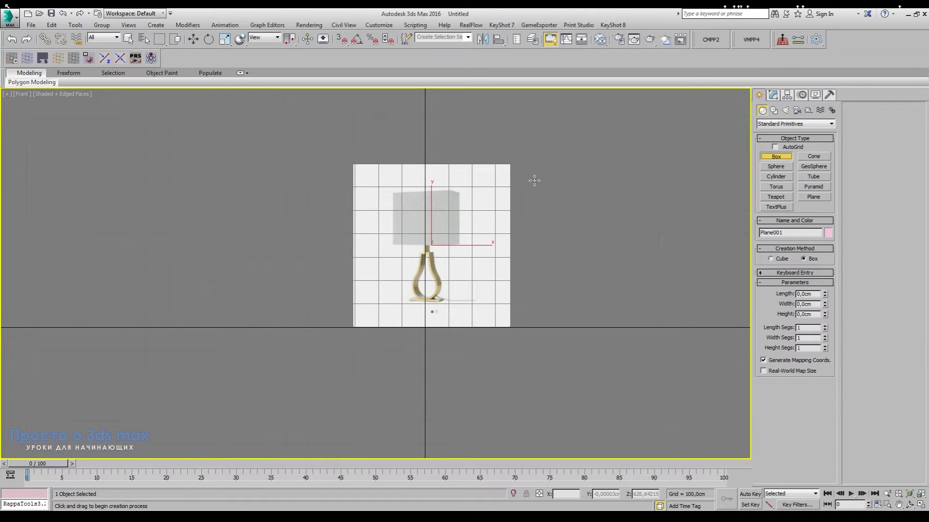
pyautogui.moveTo(533, 176)
pyautogui.mouseDown()
pyautogui.moveTo(533, 304)
pyautogui.moveTo(605, 326)
pyautogui.mouseUp()
pyautogui.click(582, 270)
pyautogui.click(772, 95)
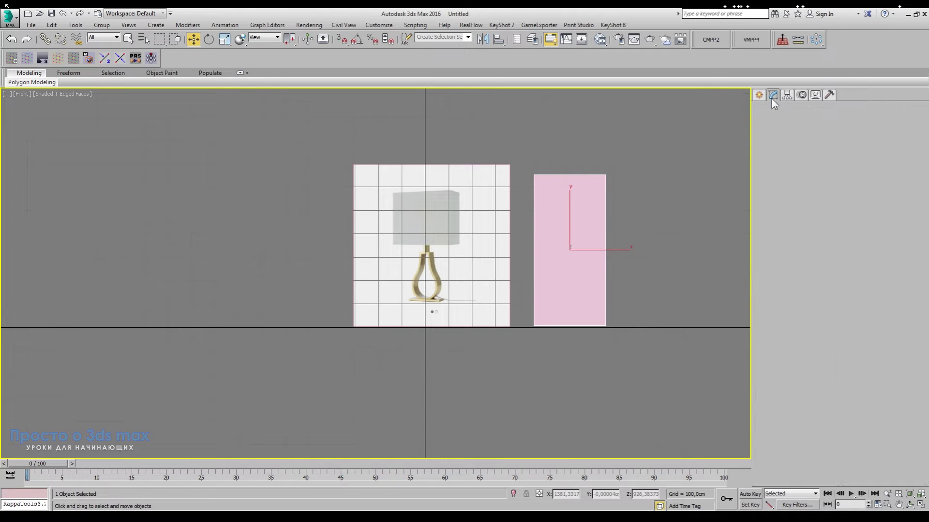
pyautogui.moveTo(823, 337); pyautogui.dragTo(824, 353)
pyautogui.doubleClick(807, 336)
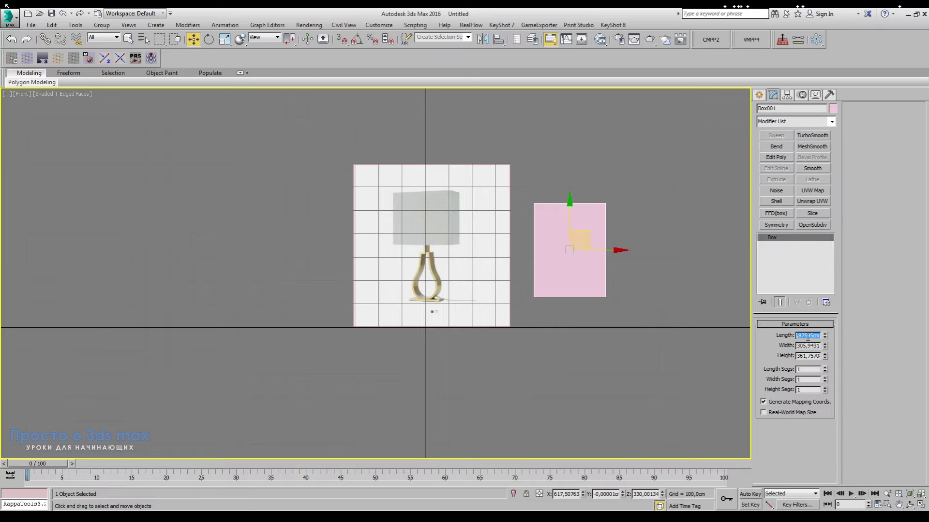
pyautogui.write('44')
pyautogui.press('Return')
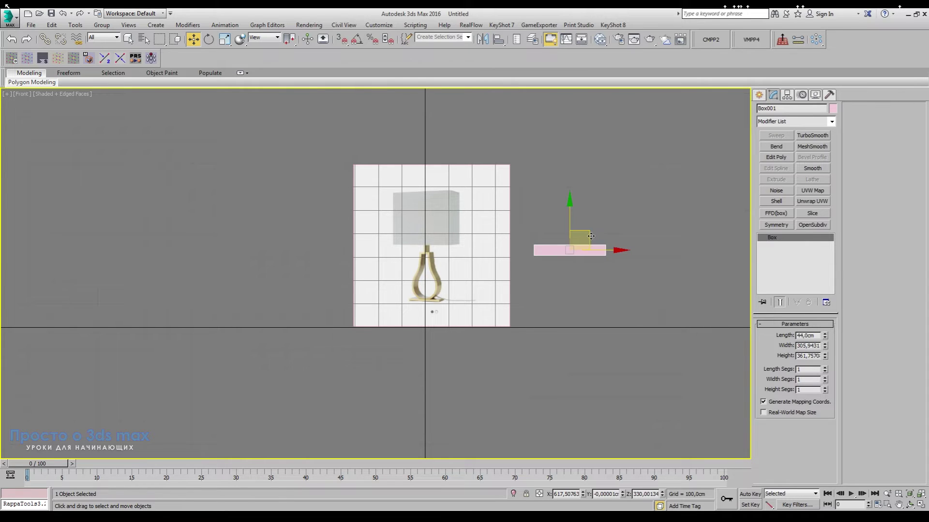
pyautogui.moveTo(591, 236); pyautogui.dragTo(562, 302)
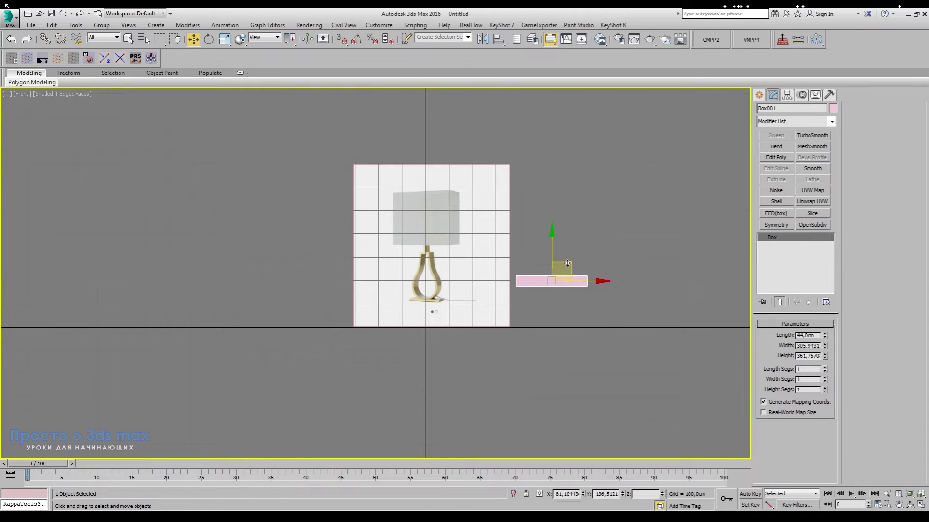
pyautogui.click(441, 290)
# Step: Uniformly shrink the lamp plane and move it down and to the right
pyautogui.press('r')
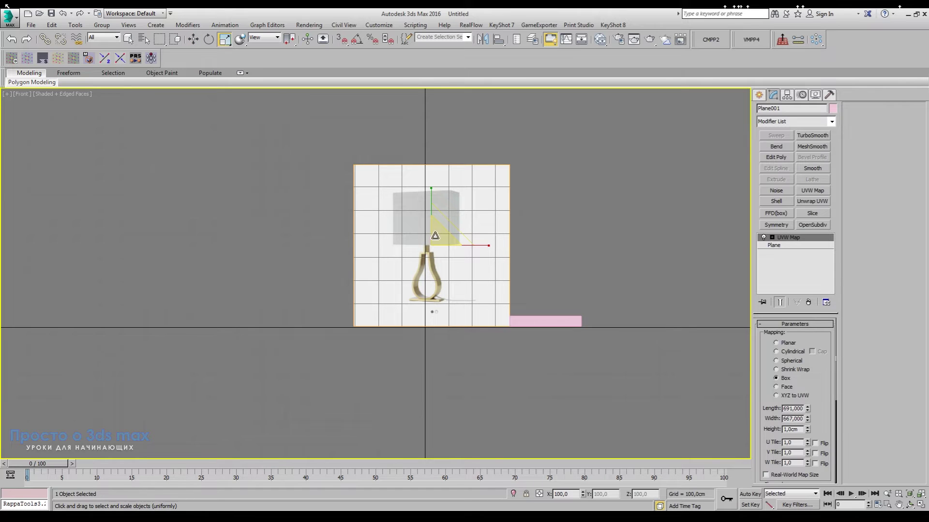
pyautogui.moveTo(435, 236); pyautogui.dragTo(445, 338)
pyautogui.press('w')
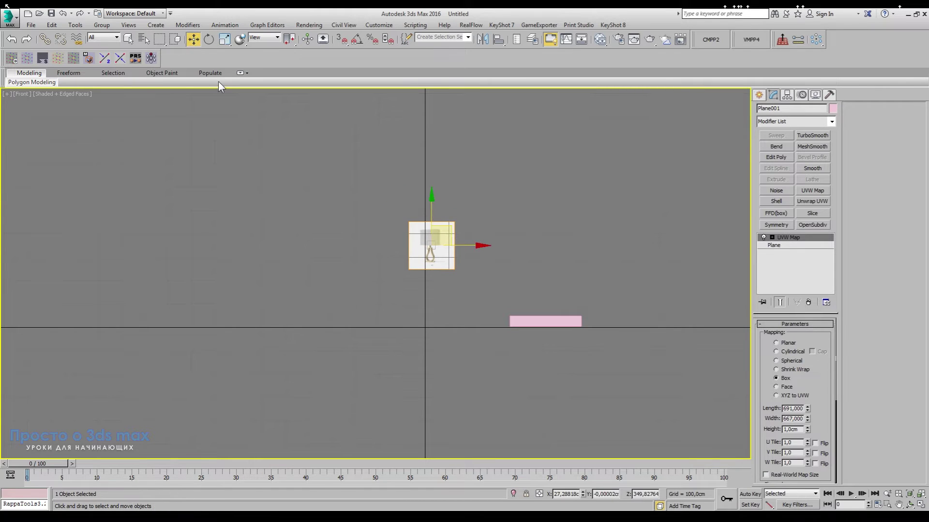
pyautogui.scroll(5, 493, 317)
pyautogui.moveTo(378, 153); pyautogui.dragTo(491, 268)
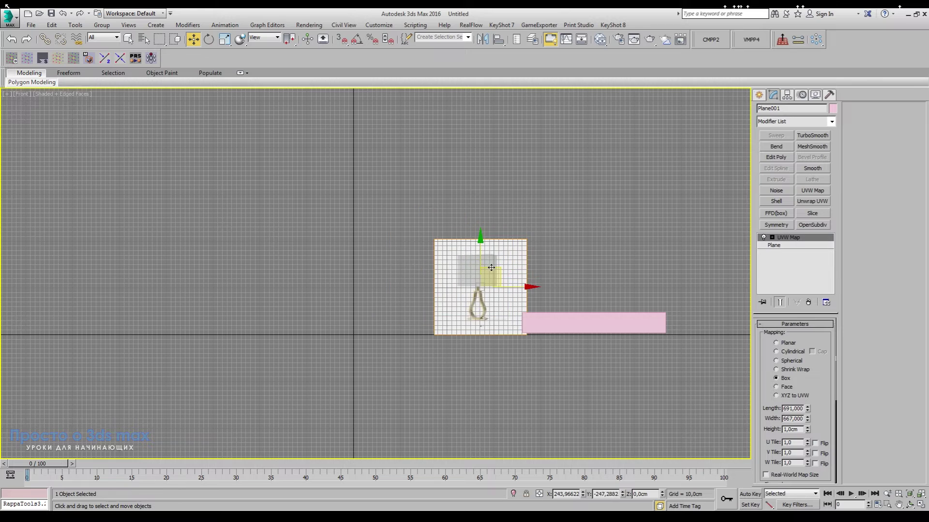
pyautogui.scroll(8, 507, 332)
pyautogui.scroll(3, 553, 311)
pyautogui.scroll(-6, 553, 311)
# Step: Shrink the plane to a small square and nudge it against the pink box's left end
pyautogui.click(225, 39)
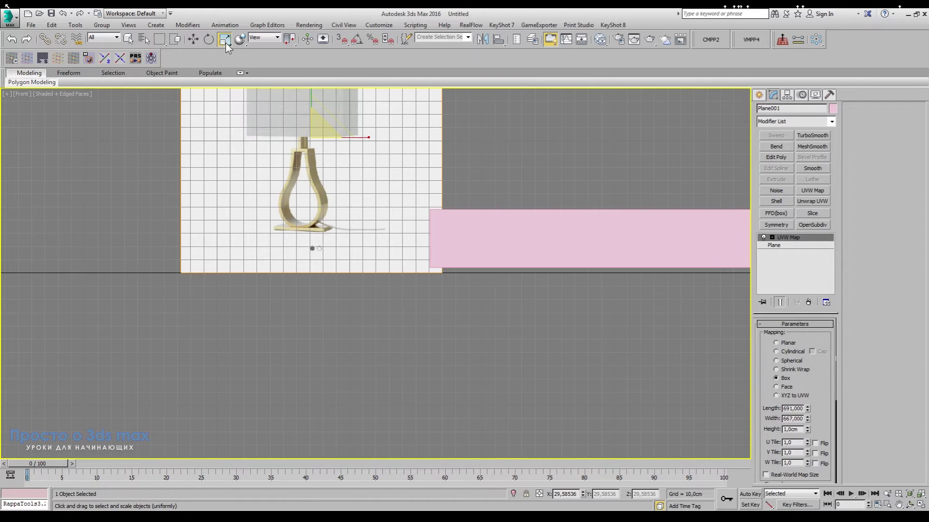
pyautogui.moveTo(310, 132); pyautogui.dragTo(328, 282)
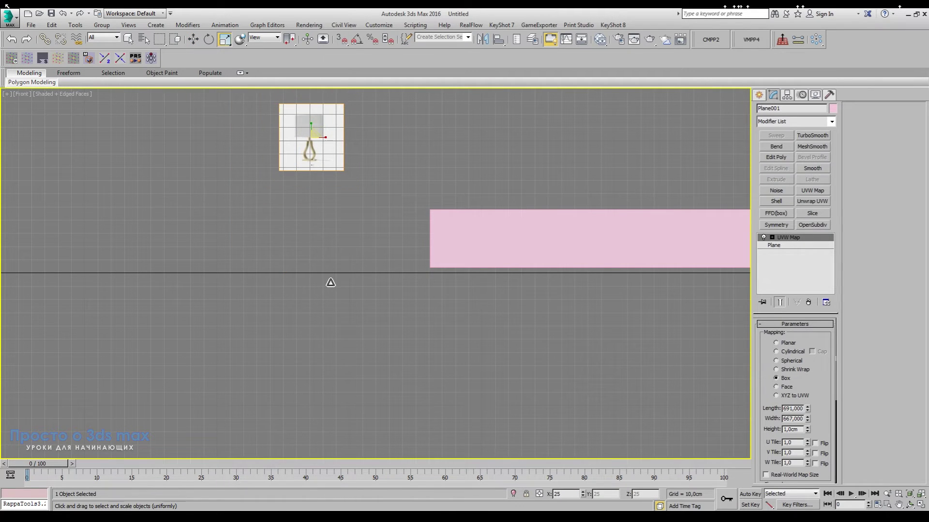
pyautogui.press('w')
pyautogui.moveTo(327, 117); pyautogui.dragTo(417, 218)
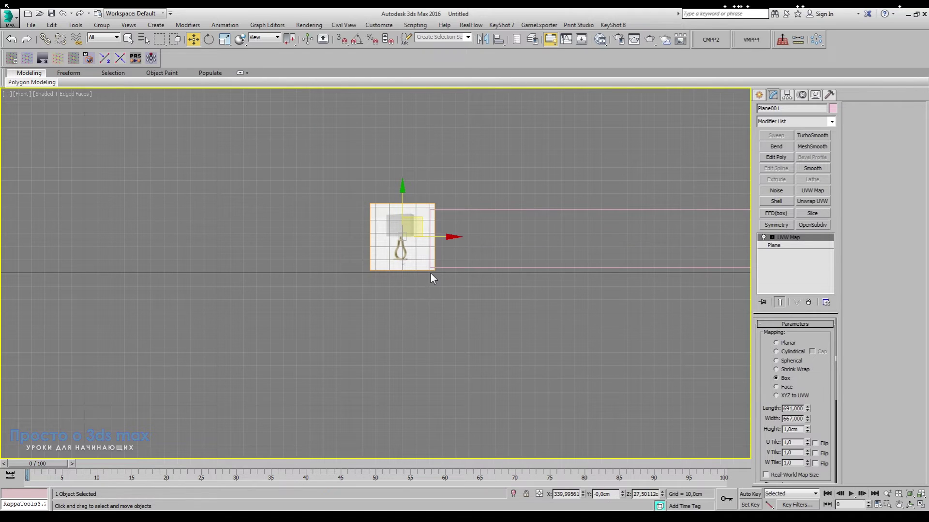
pyautogui.scroll(5, 436, 280)
pyautogui.scroll(-2, 409, 280)
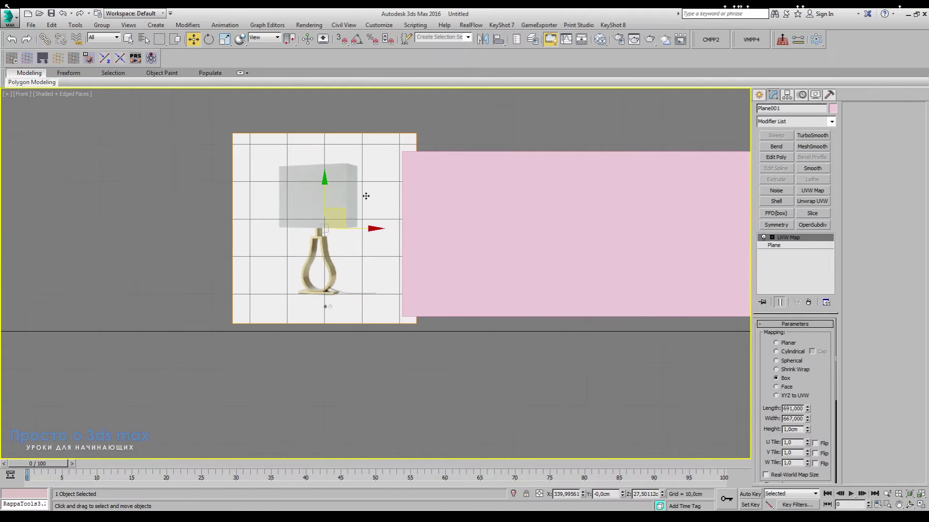
pyautogui.moveTo(347, 165); pyautogui.dragTo(333, 164)
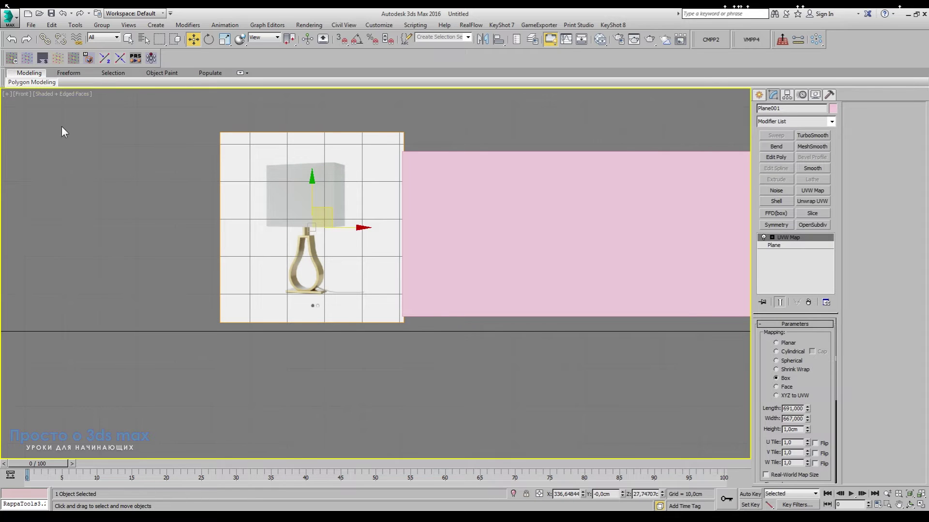
# Step: Use pivotPlacer's Place 9 to set Plane001's pivot at its bottom-right corner and show the Pivot panel
pyautogui.click(27, 65)
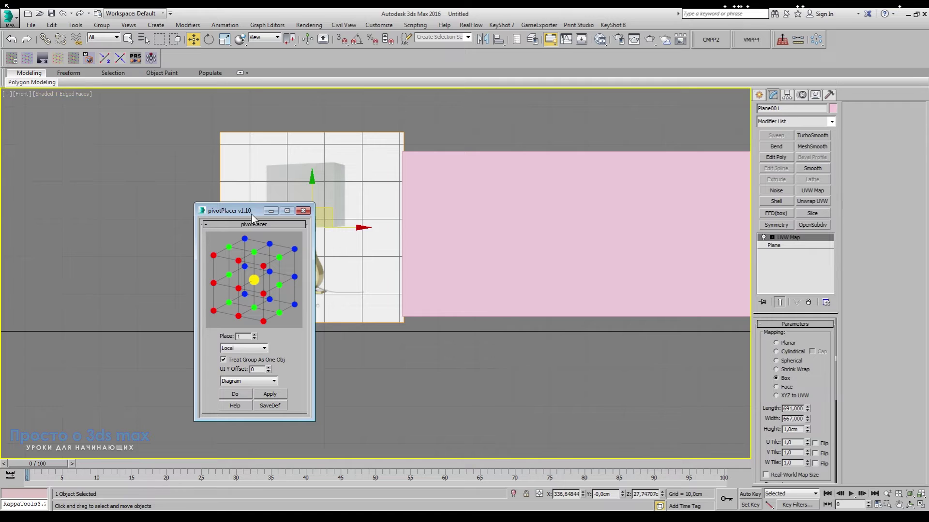
pyautogui.moveTo(251, 214); pyautogui.dragTo(113, 131)
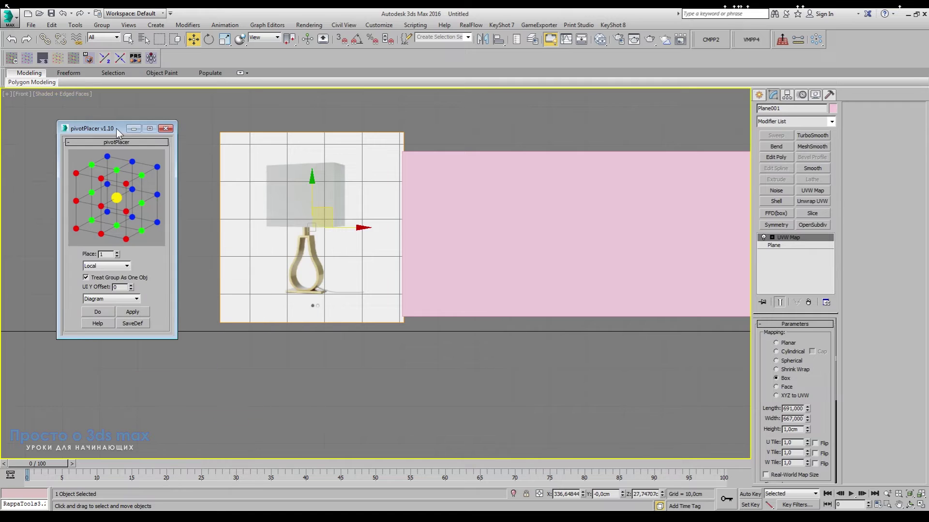
pyautogui.click(126, 239)
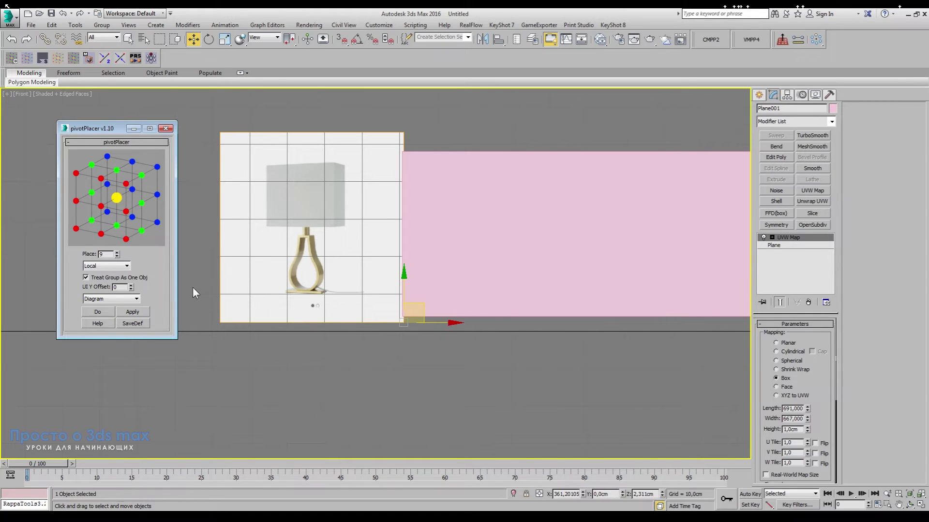
pyautogui.click(787, 95)
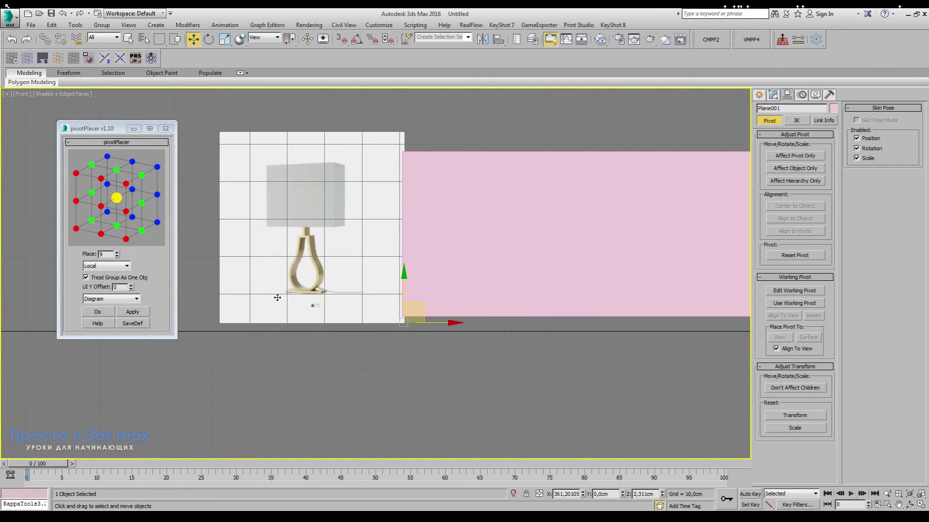
pyautogui.moveTo(115, 129); pyautogui.dragTo(95, 123)
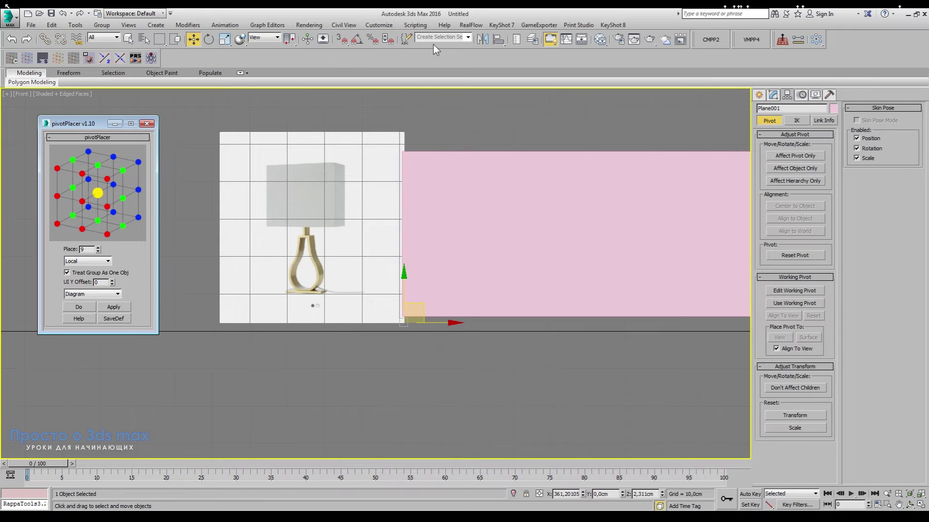
pyautogui.rightClick(340, 39)
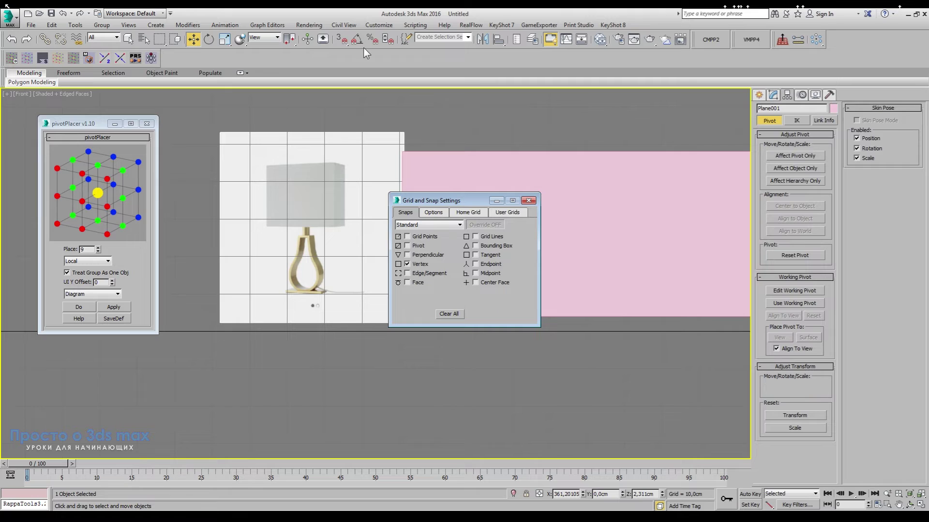
# Step: Enable Vertex snap and snap the plane's bottom-right corner onto the pink box's vertex
pyautogui.click(341, 39)
pyautogui.click(528, 201)
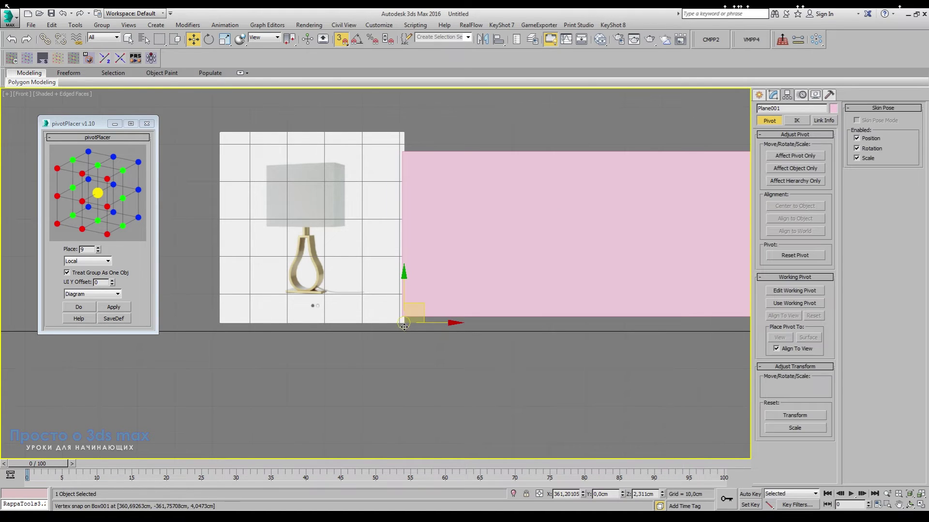
pyautogui.moveTo(398, 323); pyautogui.dragTo(398, 318)
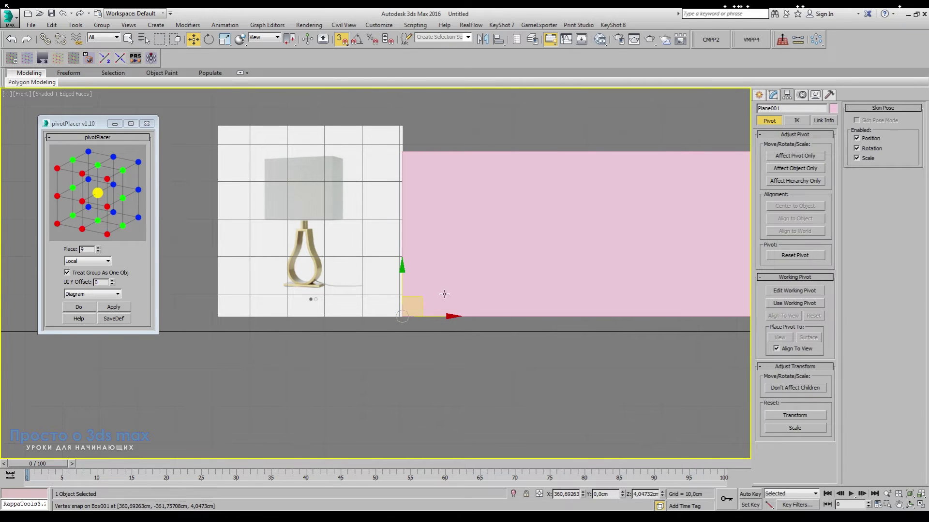
# Step: Close pivotPlacer and uniformly scale the plane taller about its bottom-right corner
pyautogui.click(147, 124)
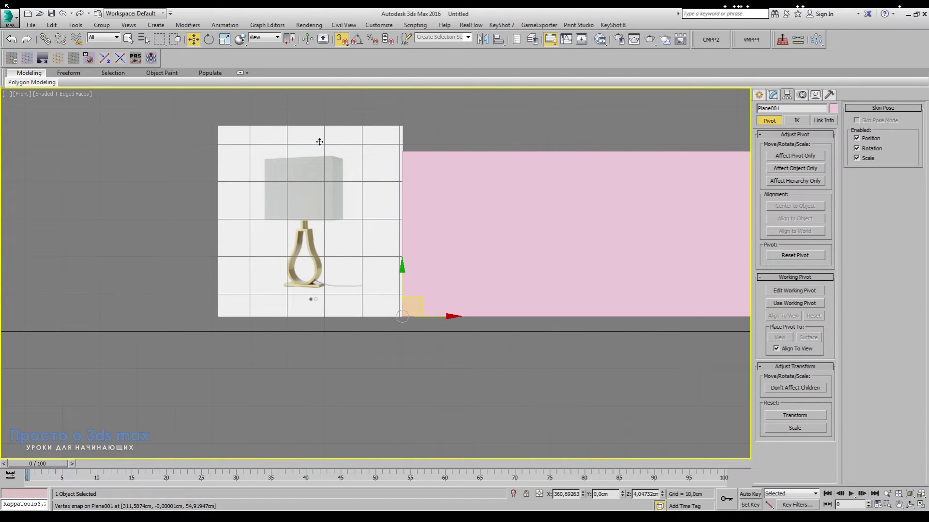
pyautogui.click(223, 43)
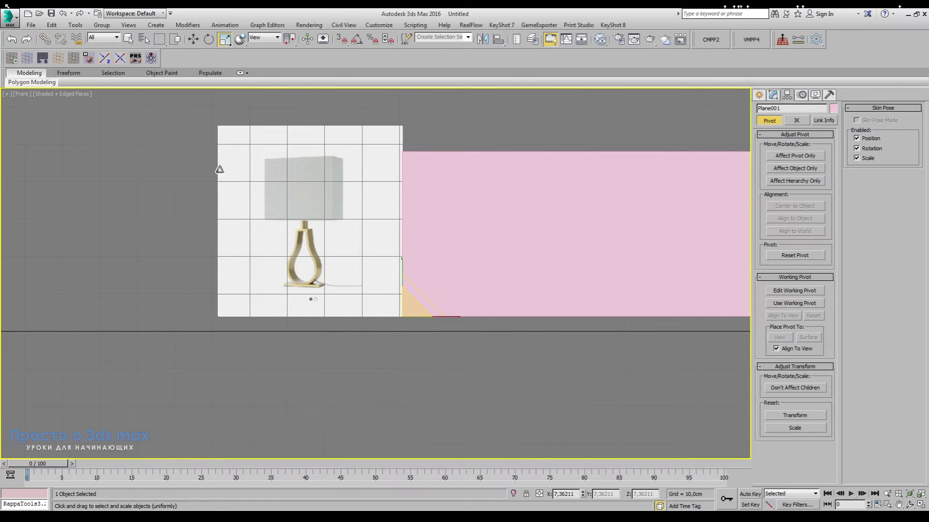
pyautogui.moveTo(323, 276)
pyautogui.mouseDown()
pyautogui.moveTo(324, 287)
pyautogui.moveTo(321, 258)
pyautogui.moveTo(317, 286)
pyautogui.mouseUp()
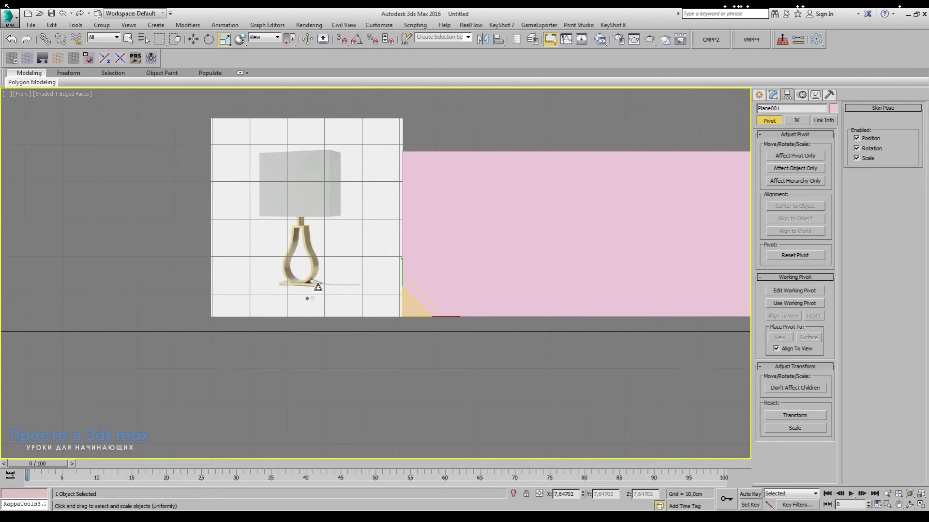
# Step: With Affect Pivot Only, move Plane001's pivot from its corner to the lamp base
pyautogui.click(778, 156)
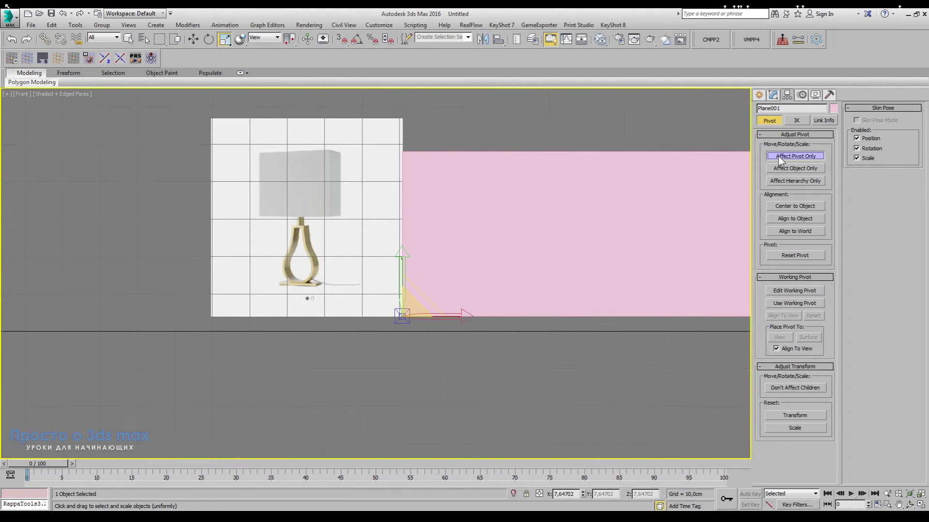
pyautogui.click(193, 40)
pyautogui.scroll(5, 403, 320)
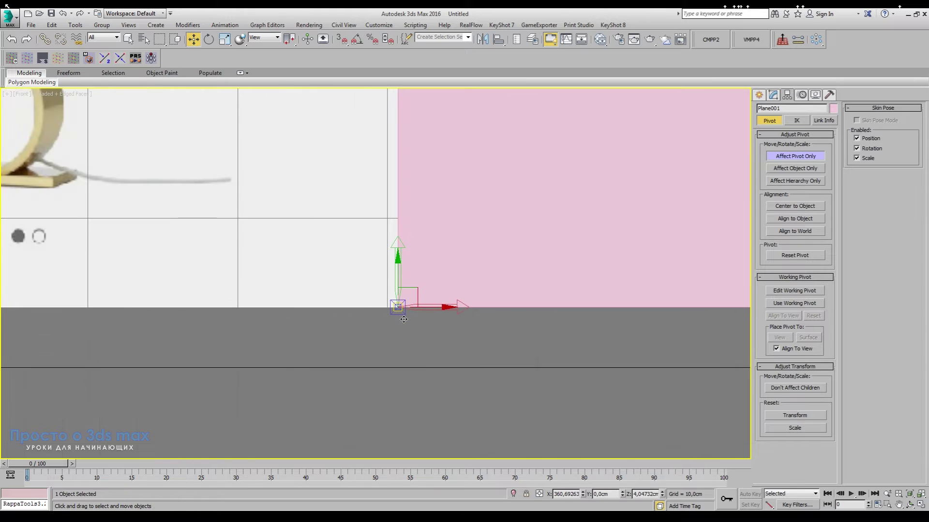
pyautogui.moveTo(379, 321); pyautogui.dragTo(503, 377, button='middle')
pyautogui.scroll(-2, 441, 366)
pyautogui.scroll(-2, 441, 366)
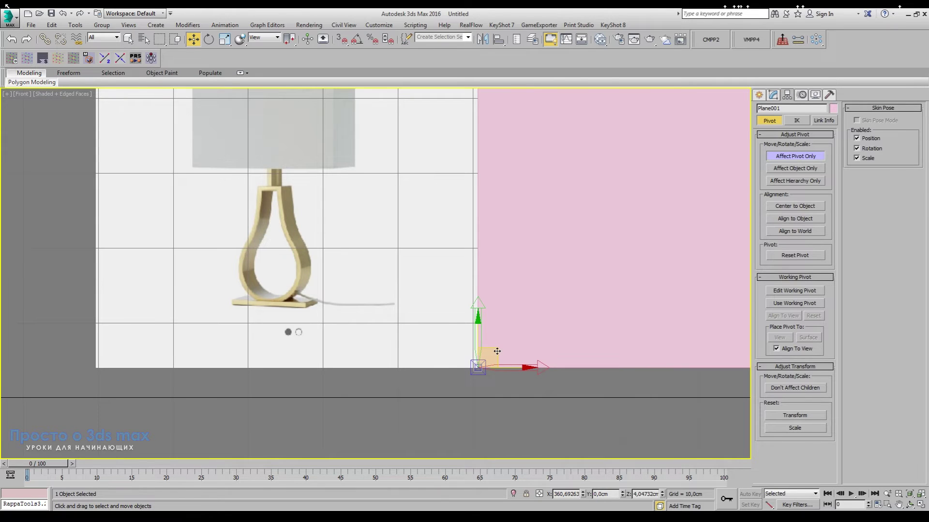
pyautogui.moveTo(492, 358)
pyautogui.mouseDown()
pyautogui.moveTo(333, 316)
pyautogui.moveTo(303, 289)
pyautogui.mouseUp()
pyautogui.scroll(5, 316, 303)
pyautogui.scroll(-2, 272, 325)
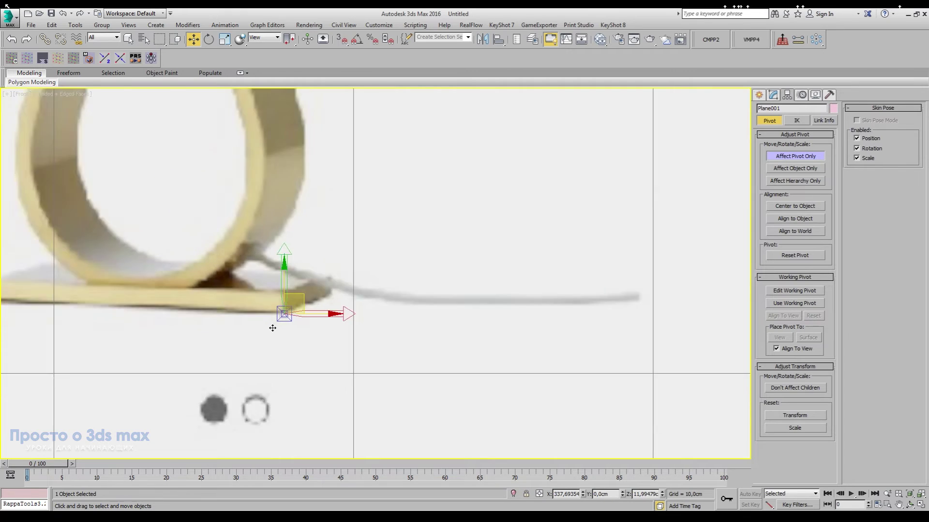
pyautogui.scroll(-4, 273, 323)
pyautogui.click(813, 157)
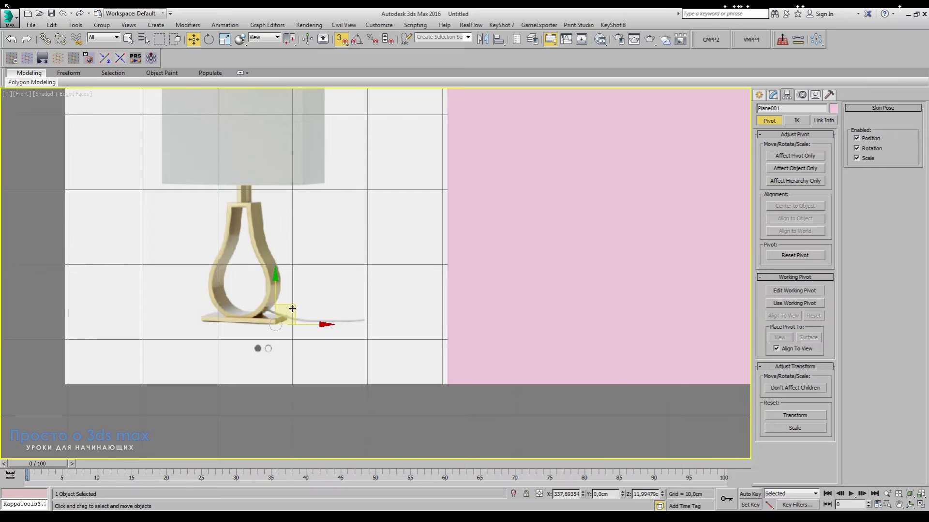
# Step: Snap the plane's pivot to the box corner and scale the plane up to the box's size
pyautogui.moveTo(290, 307); pyautogui.dragTo(418, 394)
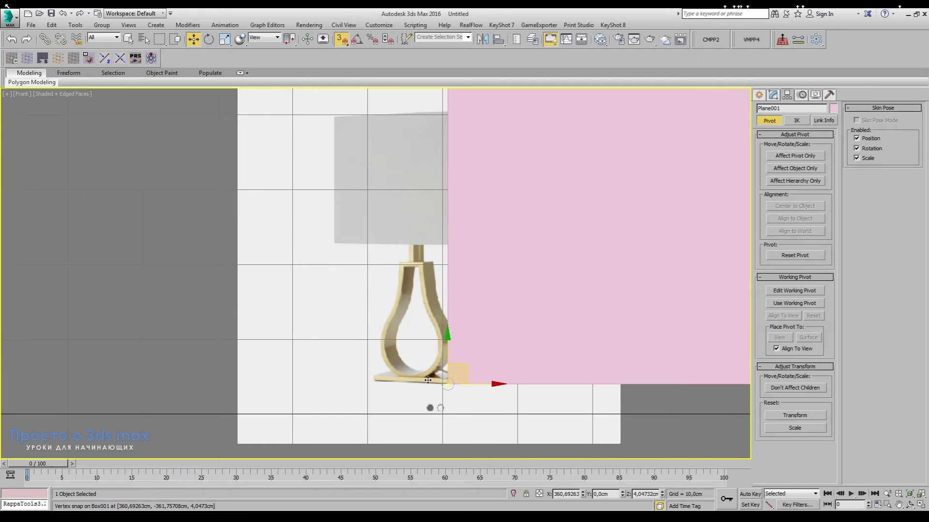
pyautogui.scroll(-2, 339, 363)
pyautogui.click(224, 39)
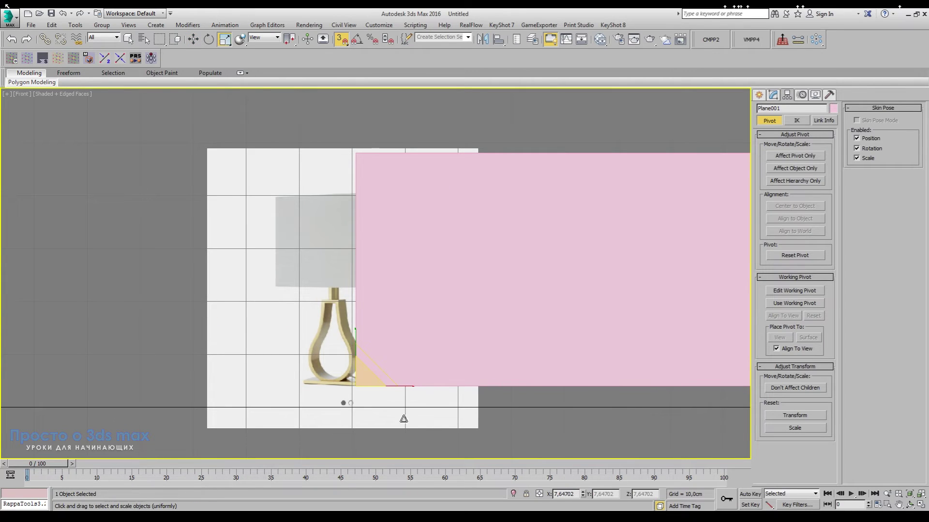
pyautogui.moveTo(318, 249); pyautogui.dragTo(317, 239)
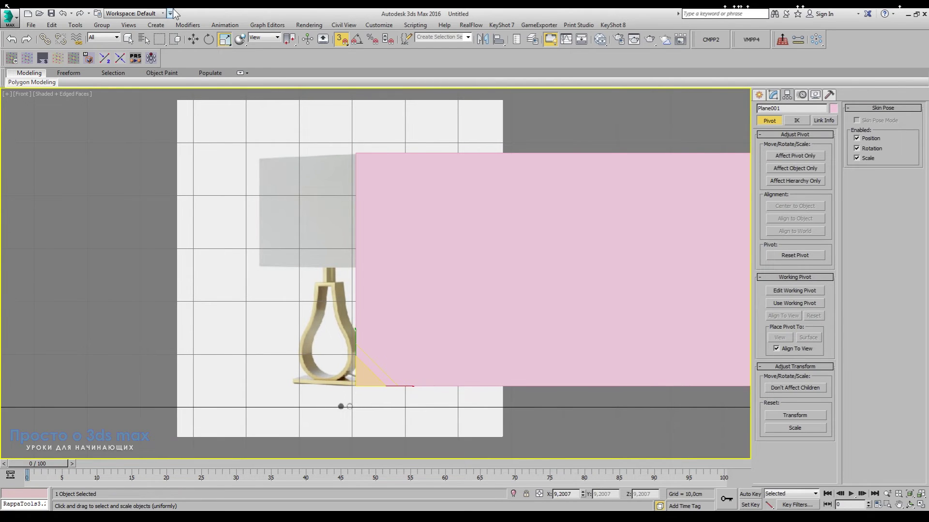
# Step: Turn snapping off, slide the plane left, delete the pink Box001, and reselect the plane
pyautogui.click(194, 39)
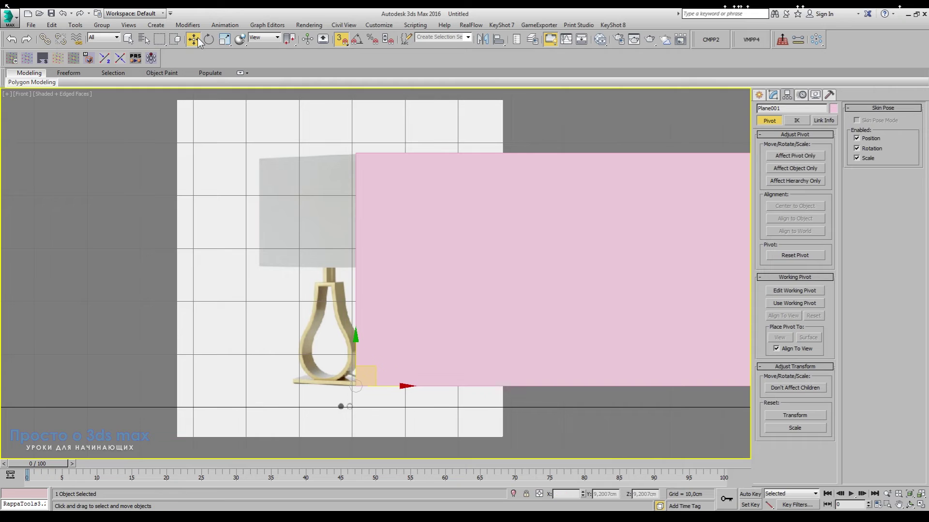
pyautogui.click(340, 40)
pyautogui.moveTo(396, 378); pyautogui.dragTo(292, 382)
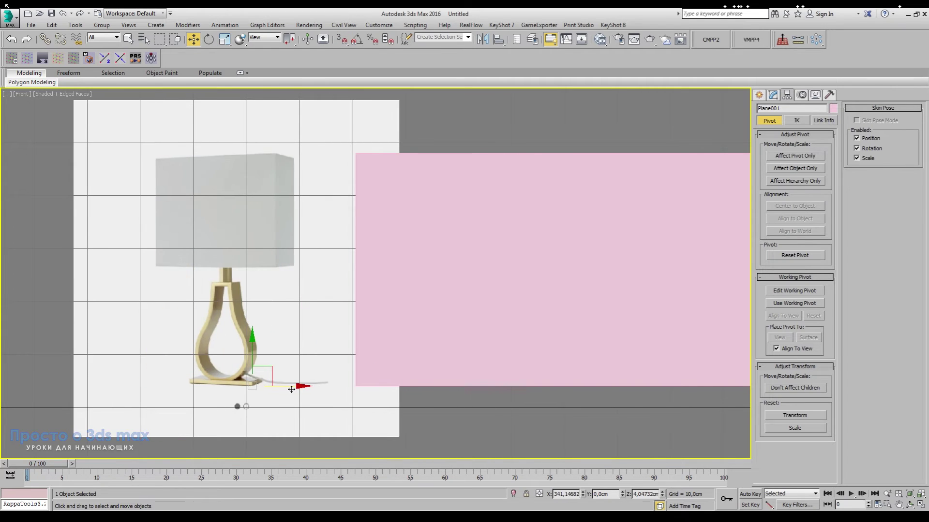
pyautogui.click(425, 354)
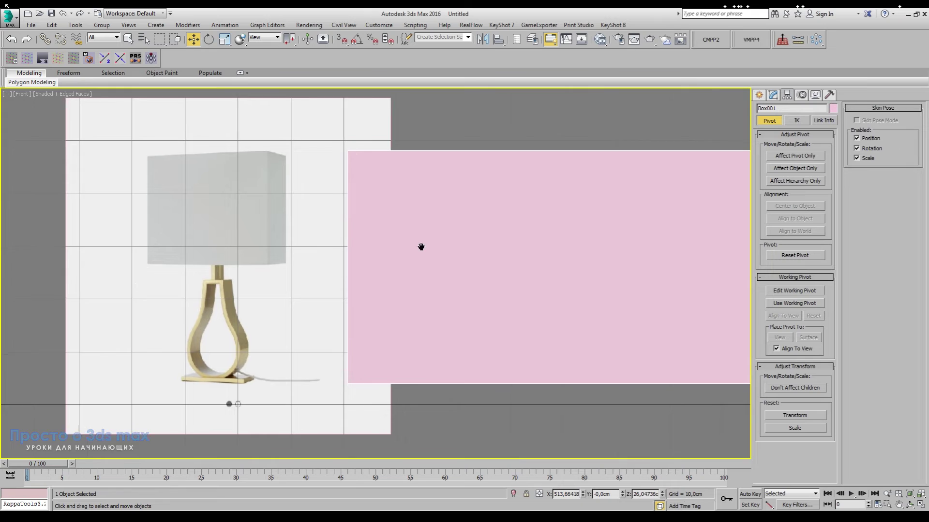
pyautogui.scroll(-5, 421, 247)
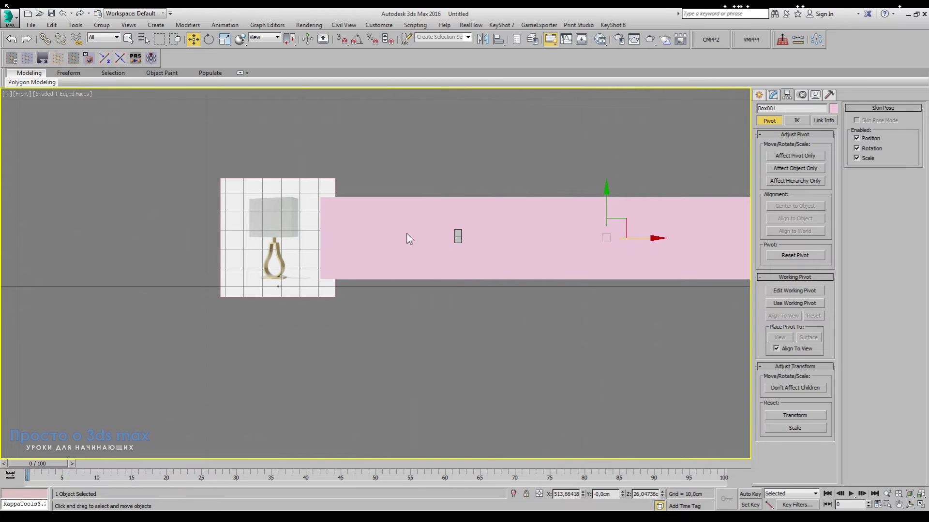
pyautogui.press('Delete')
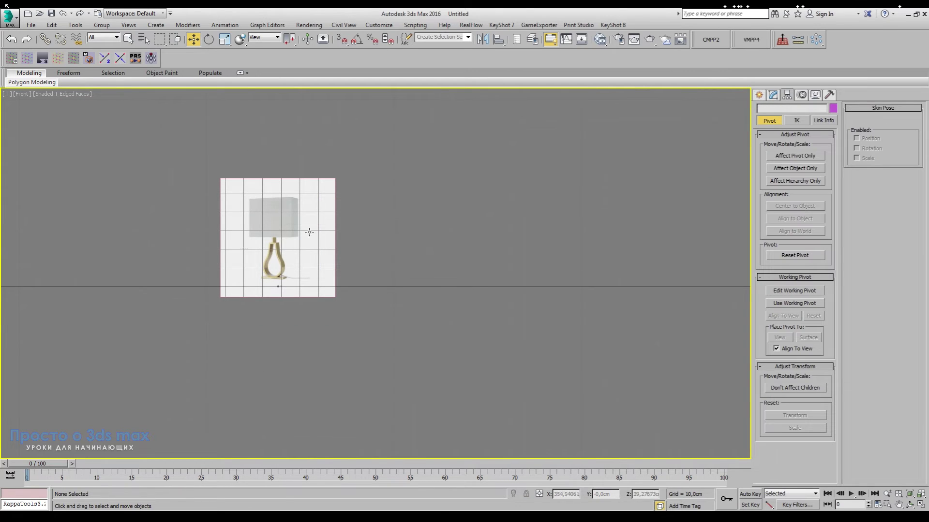
pyautogui.click(283, 269)
# Step: Move the lamp plane in the Front view so its base sits at X 0, Z 0
pyautogui.scroll(-2, 372, 299)
pyautogui.scroll(-2, 371, 299)
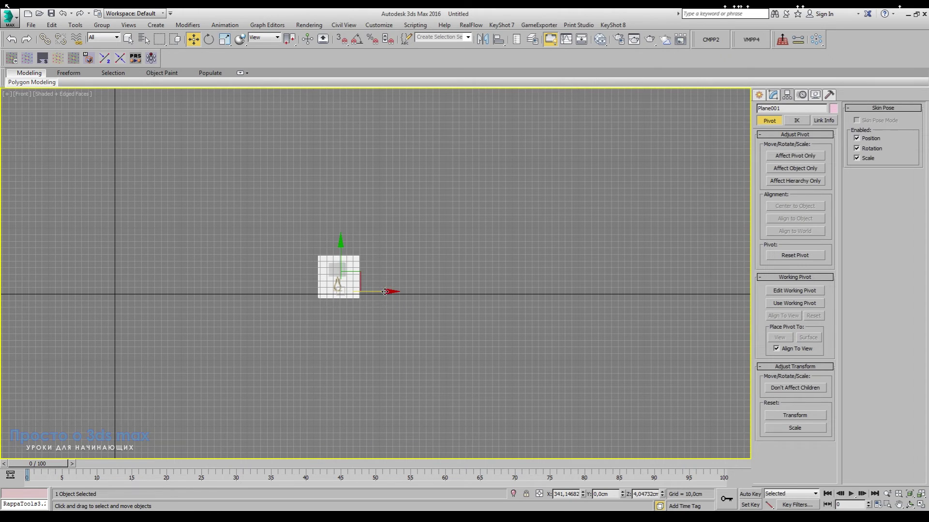
pyautogui.moveTo(383, 296); pyautogui.dragTo(153, 297)
pyautogui.moveTo(153, 297); pyautogui.dragTo(428, 311, button='middle')
pyautogui.scroll(10, 380, 311)
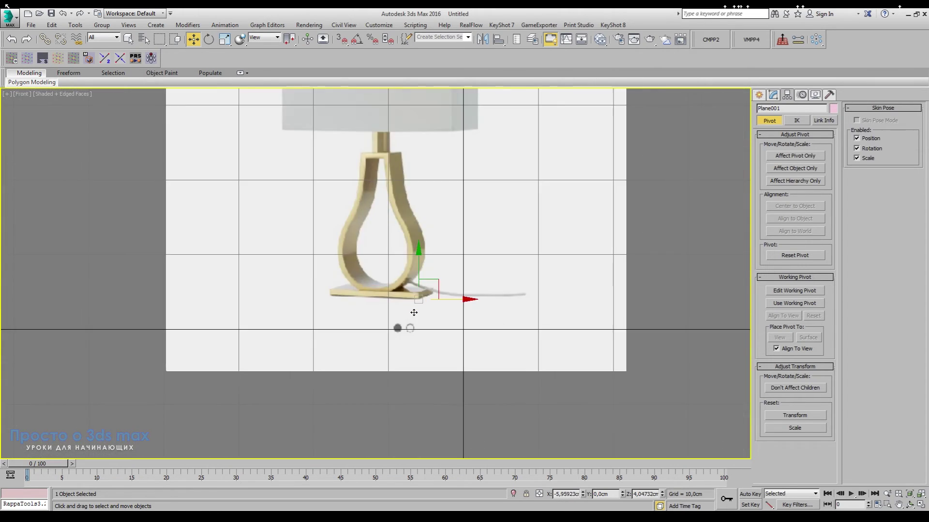
pyautogui.scroll(-5, 338, 319)
pyautogui.moveTo(355, 337); pyautogui.dragTo(385, 376)
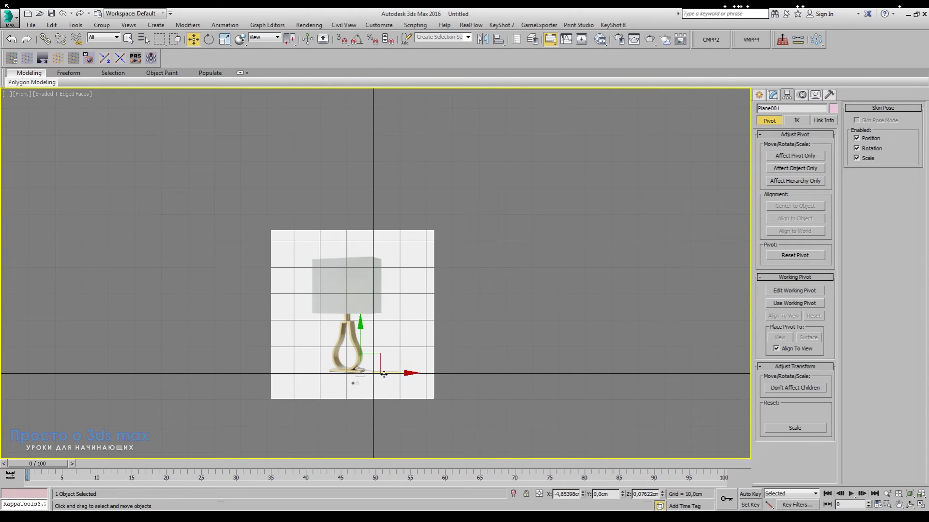
pyautogui.scroll(4, 311, 310)
pyautogui.scroll(-4, 312, 310)
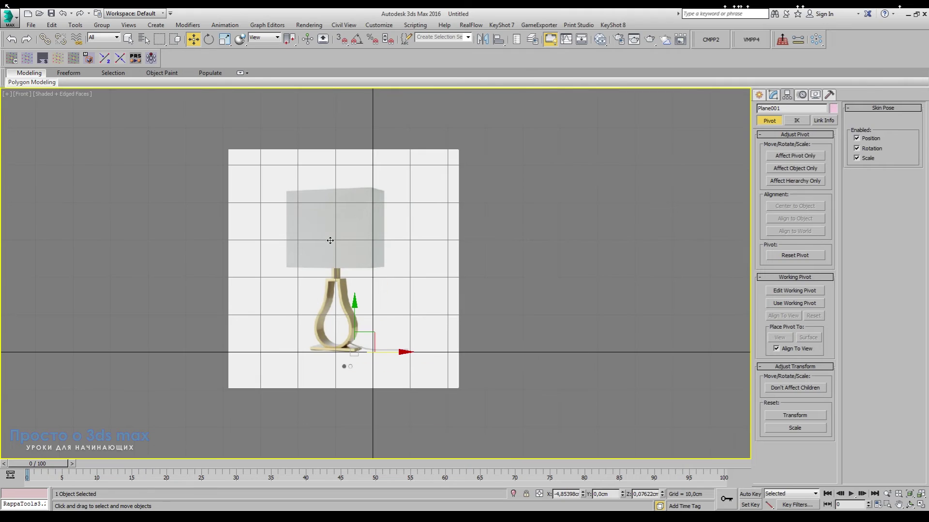
# Step: Open Plane001's Object Properties and move the dialog aside to see the plane
pyautogui.rightClick(413, 309)
pyautogui.click(415, 306)
pyautogui.moveTo(473, 109); pyautogui.dragTo(586, 101)
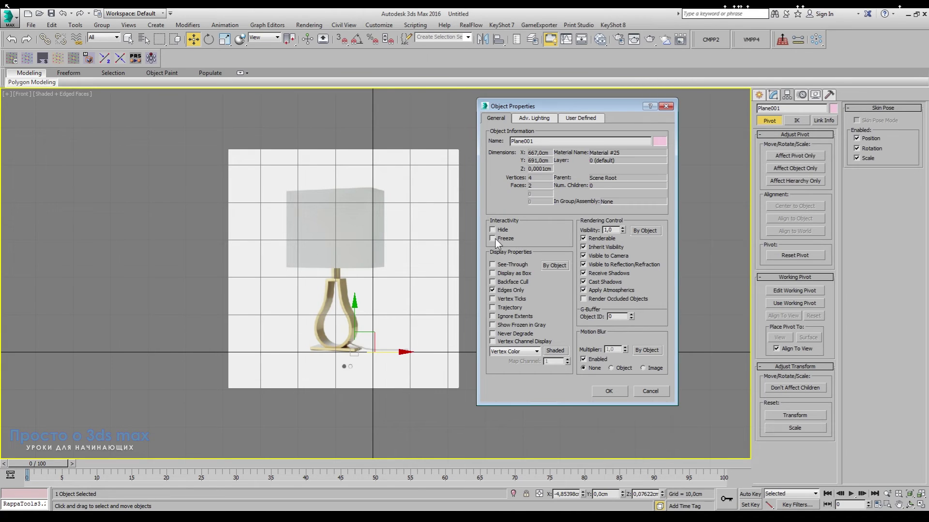
# Step: Confirm Freeze on Plane001 and verify a marquee drag can no longer select it
pyautogui.click(604, 390)
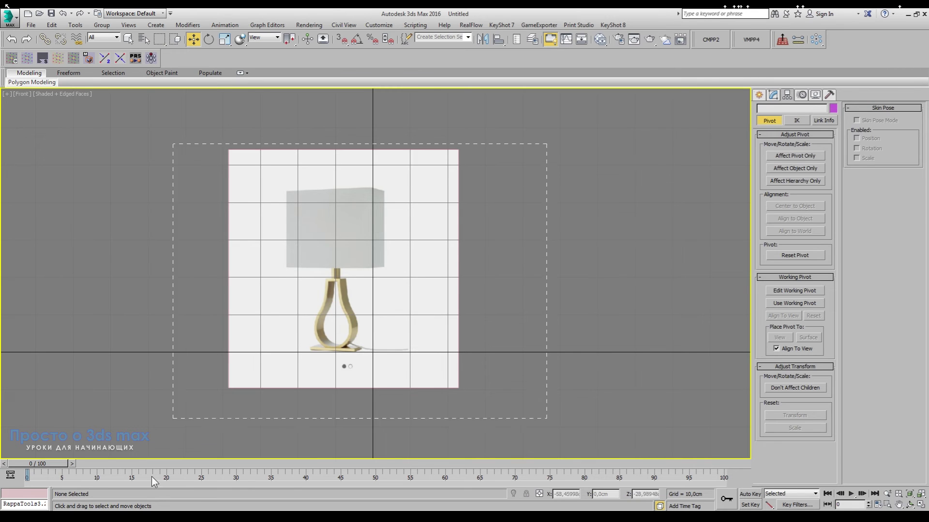
pyautogui.moveTo(227, 128); pyautogui.dragTo(331, 367)
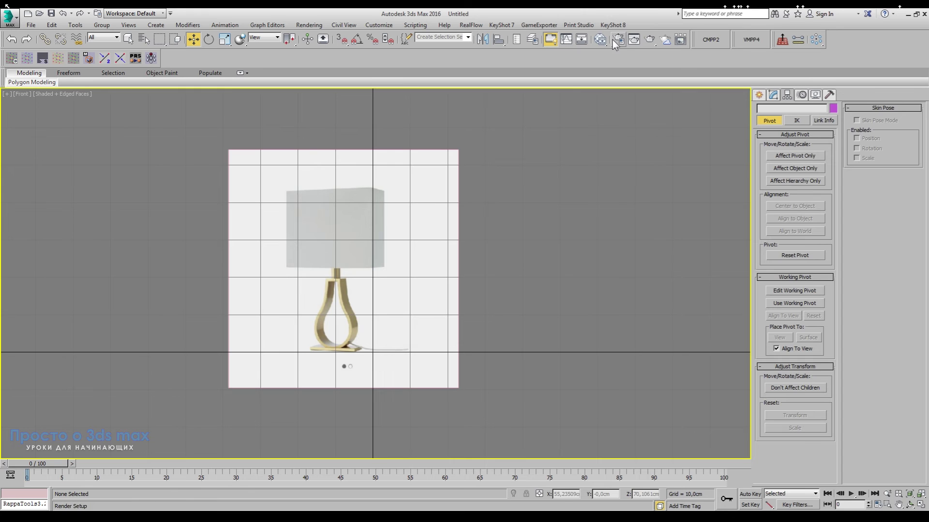
# Step: Open the Slate Material Editor and set all viewport Display Performance texture resolutions to 4096
pyautogui.click(600, 42)
pyautogui.moveTo(255, 148)
pyautogui.mouseDown()
pyautogui.moveTo(618, 160)
pyautogui.moveTo(672, 105)
pyautogui.mouseUp()
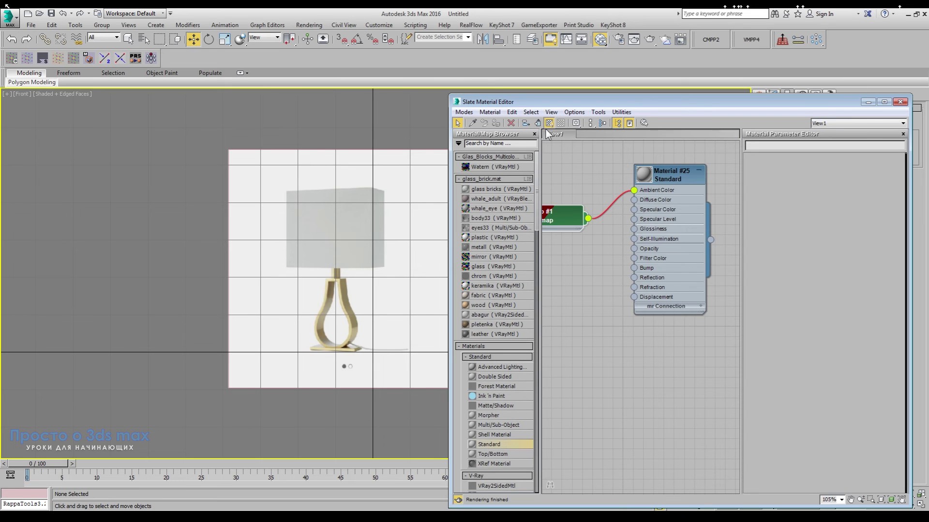
pyautogui.click(7, 93)
pyautogui.click(43, 210)
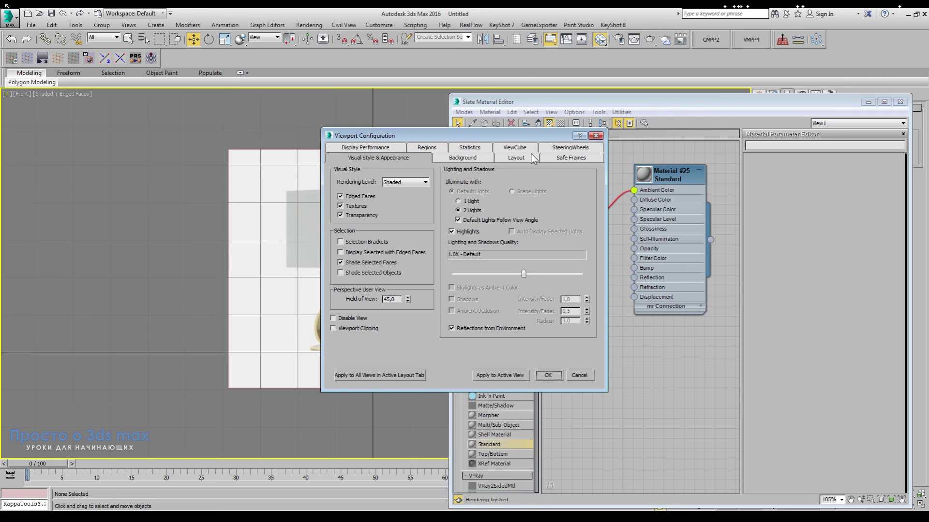
pyautogui.click(356, 150)
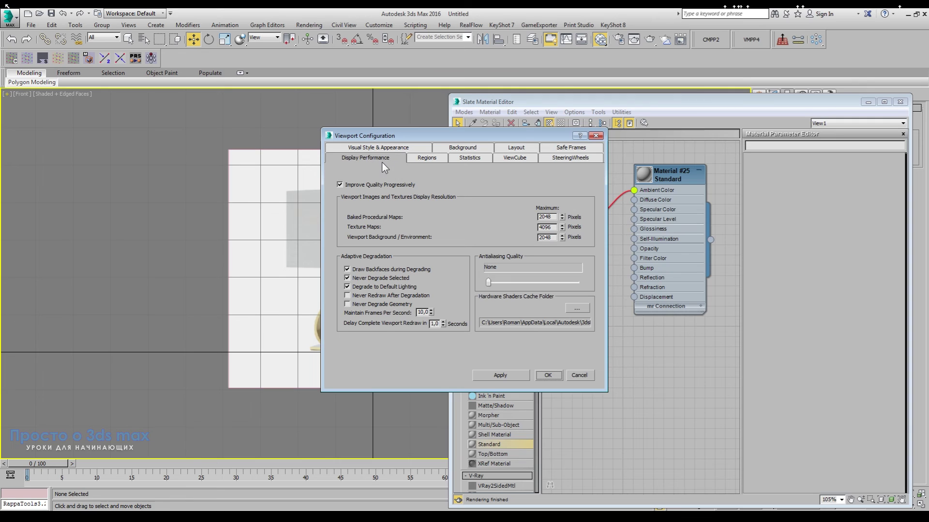
pyautogui.moveTo(553, 217); pyautogui.dragTo(518, 216)
pyautogui.write('40')
pyautogui.write('4')
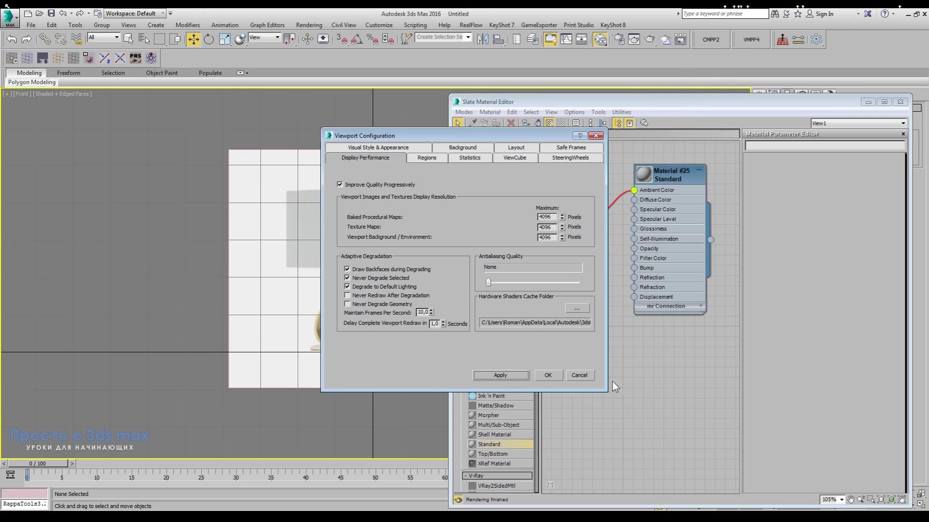
pyautogui.click(555, 376)
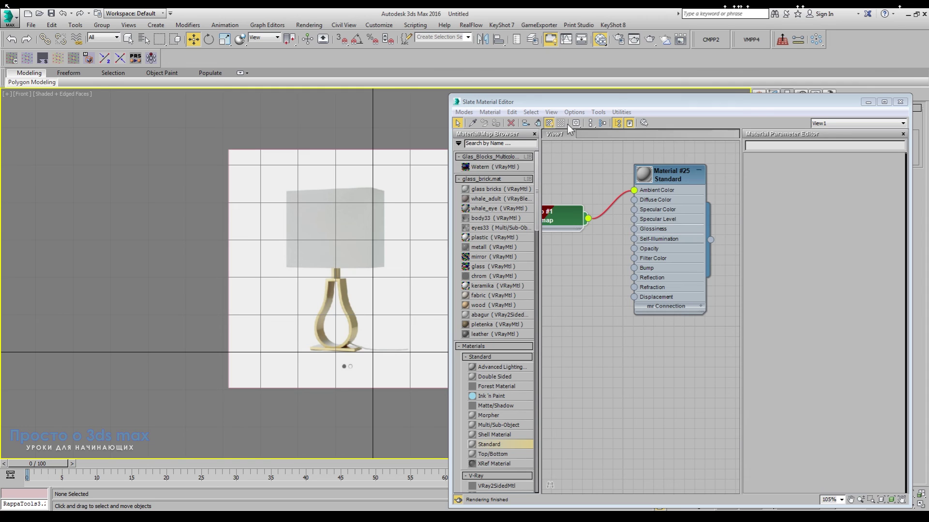
# Step: Wire Map #1 into Material #25's Diffuse Color, enable Show Shaded Material in Viewport, and close Slate
pyautogui.click(660, 163)
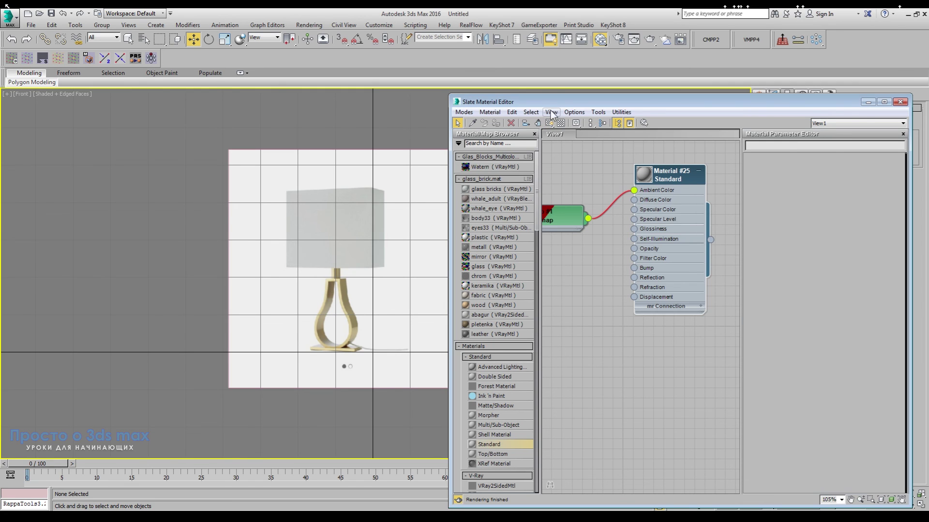
pyautogui.moveTo(549, 123); pyautogui.dragTo(550, 149)
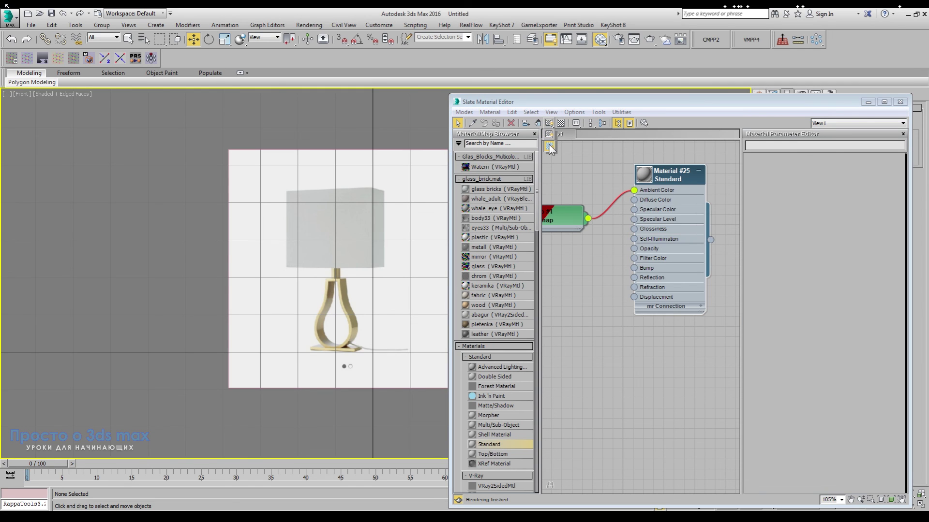
pyautogui.moveTo(549, 149)
pyautogui.mouseDown()
pyautogui.moveTo(550, 137)
pyautogui.moveTo(550, 146)
pyautogui.mouseUp()
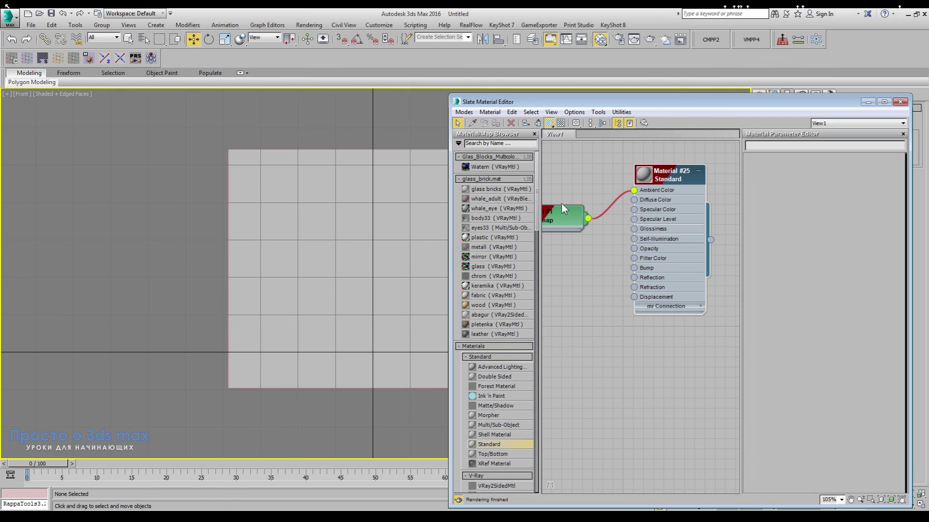
pyautogui.moveTo(562, 214)
pyautogui.mouseDown()
pyautogui.moveTo(603, 193)
pyautogui.moveTo(593, 173)
pyautogui.moveTo(632, 200)
pyautogui.mouseUp()
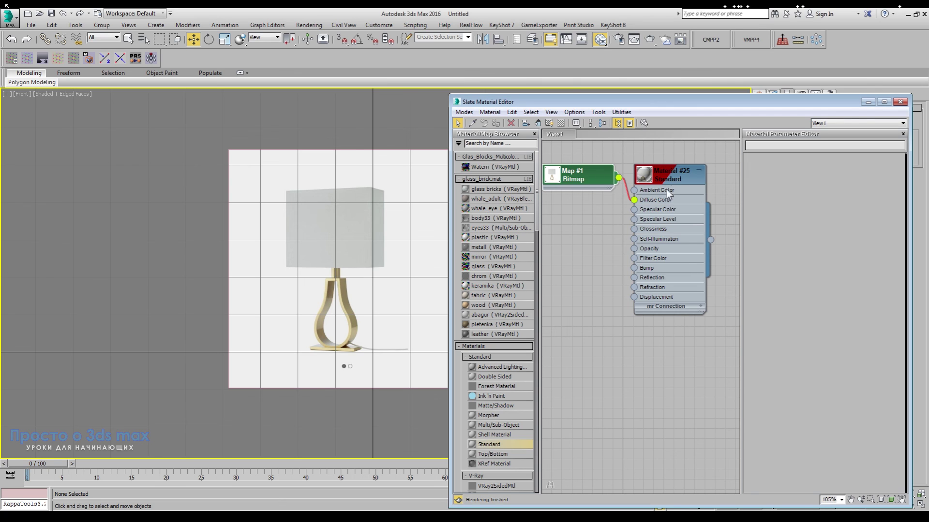
pyautogui.moveTo(666, 189); pyautogui.dragTo(687, 220)
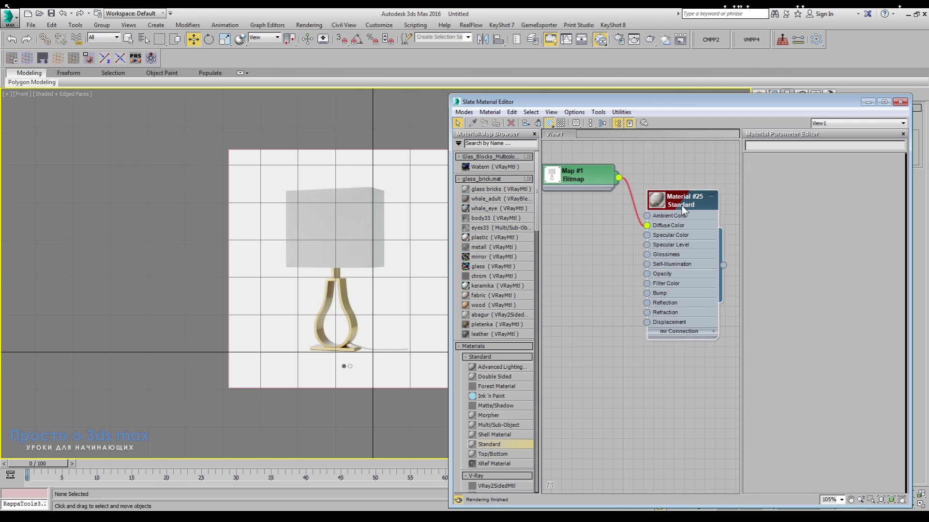
pyautogui.click(548, 124)
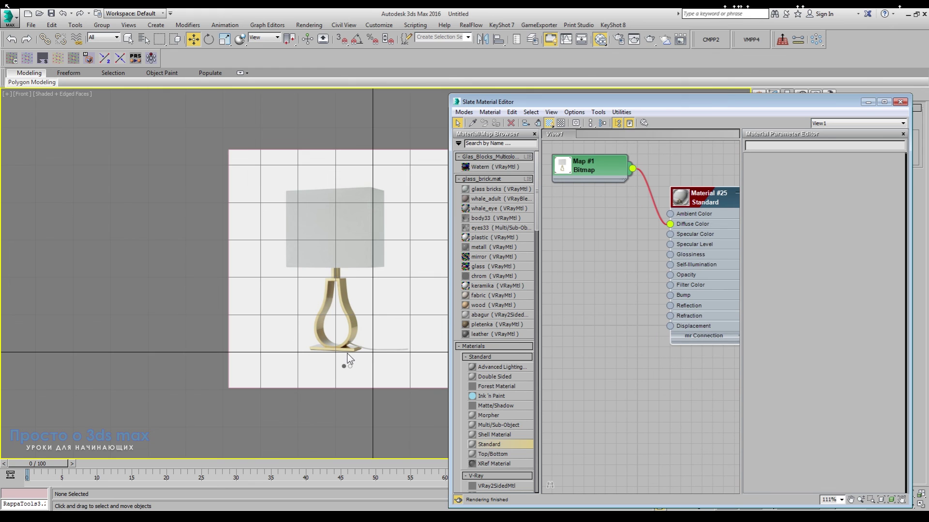
pyautogui.click(900, 101)
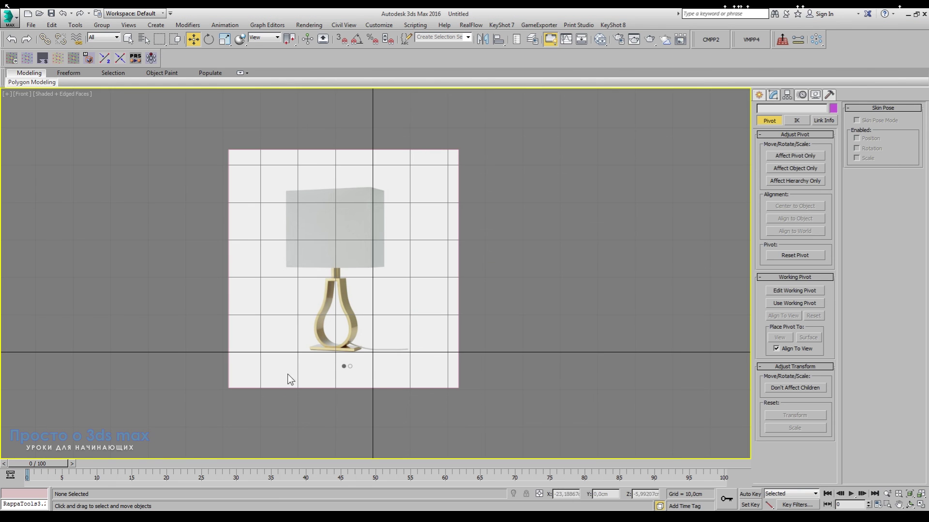
pyautogui.scroll(5, 302, 365)
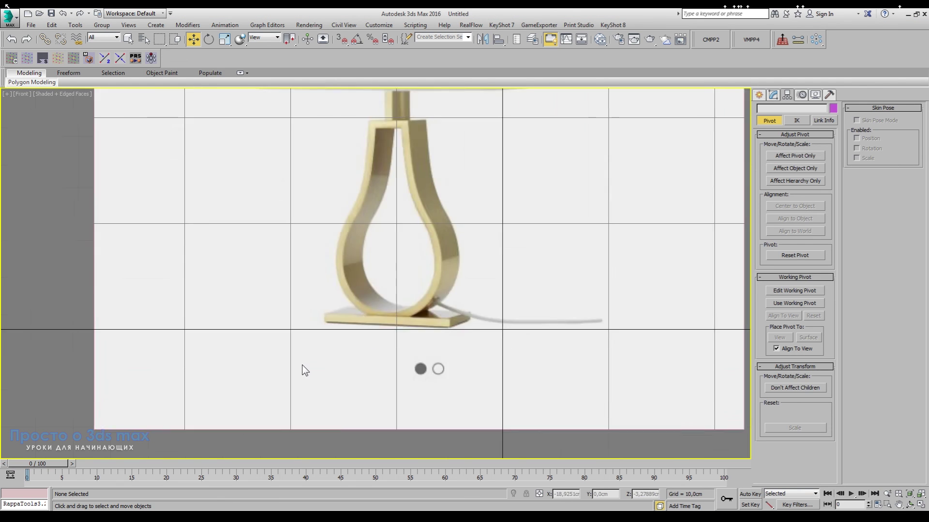